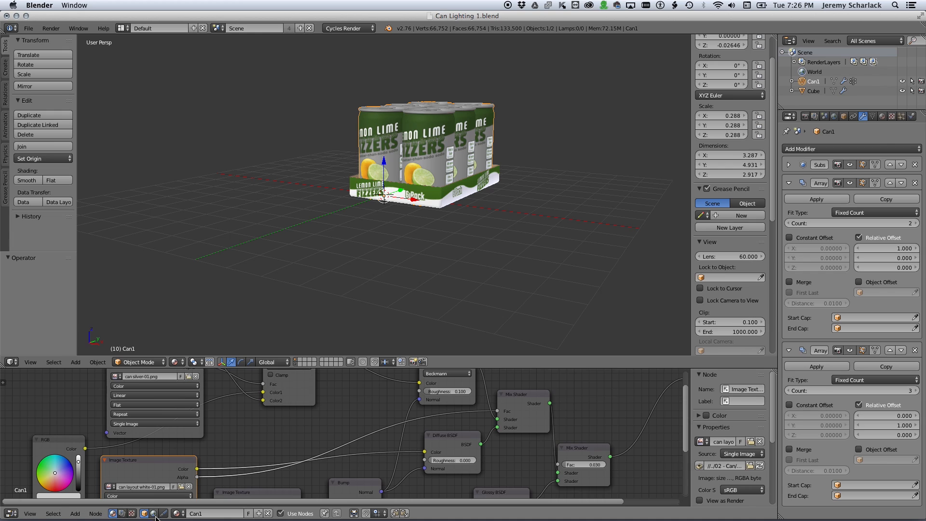
# Step: Add an Environment Texture node in front of the Background node in the world node tree
pyautogui.hotkey('shift', 'a')
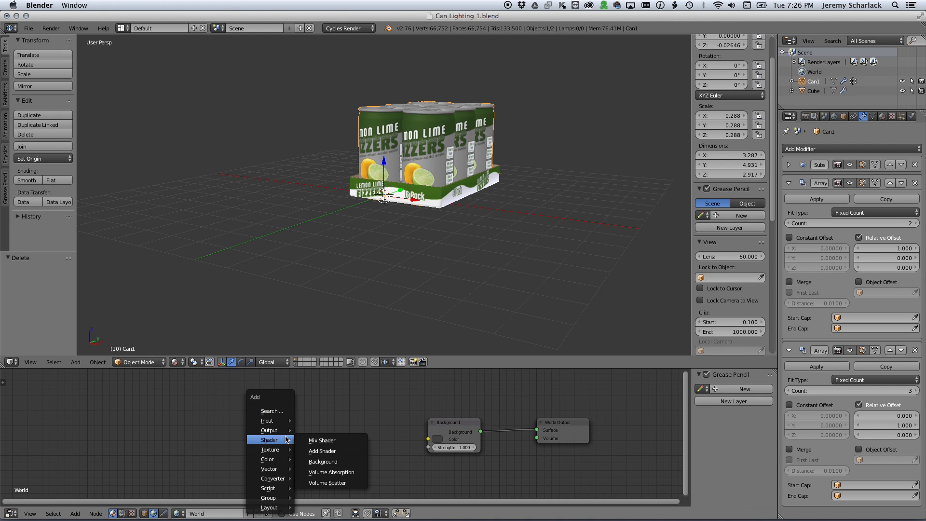
pyautogui.moveTo(279, 449)
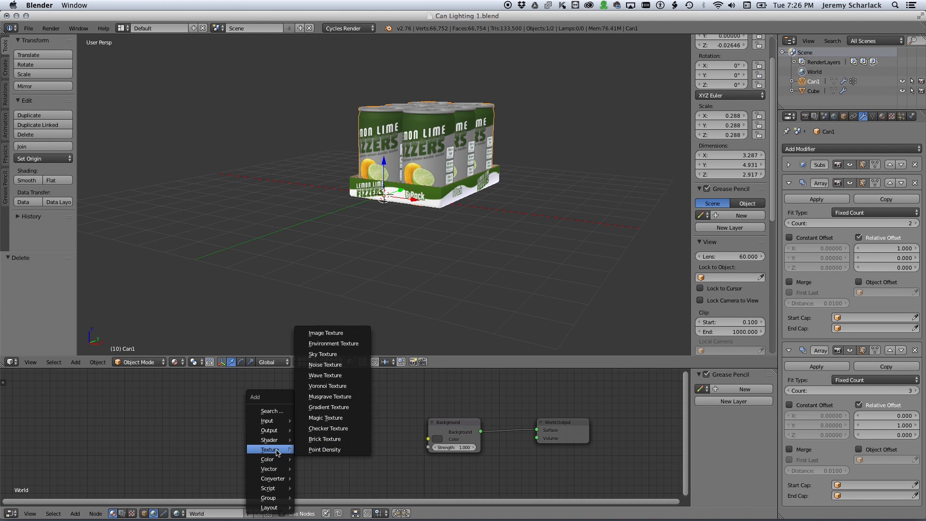
pyautogui.click(333, 343)
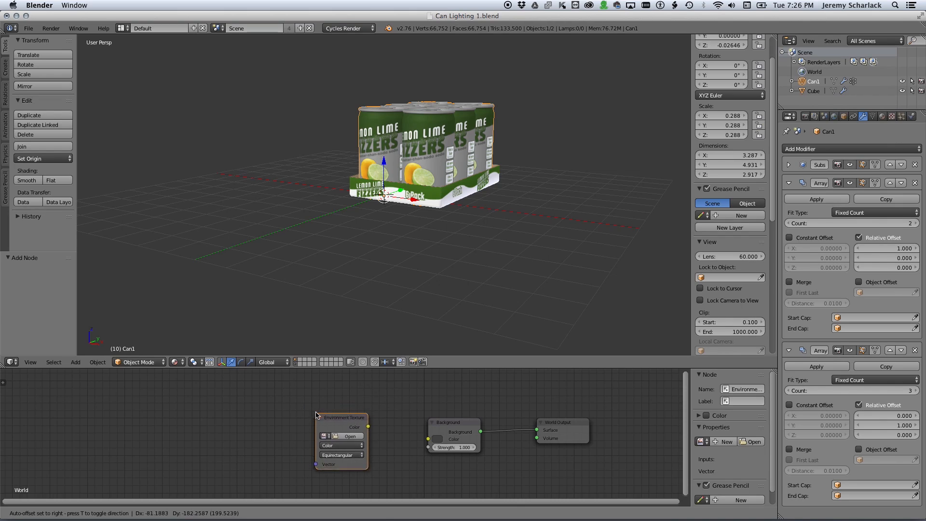
pyautogui.click(316, 421)
# Step: Load hdr test.png from the working folder into the Environment Texture and link its Color output to the Background's Color input
pyautogui.click(337, 432)
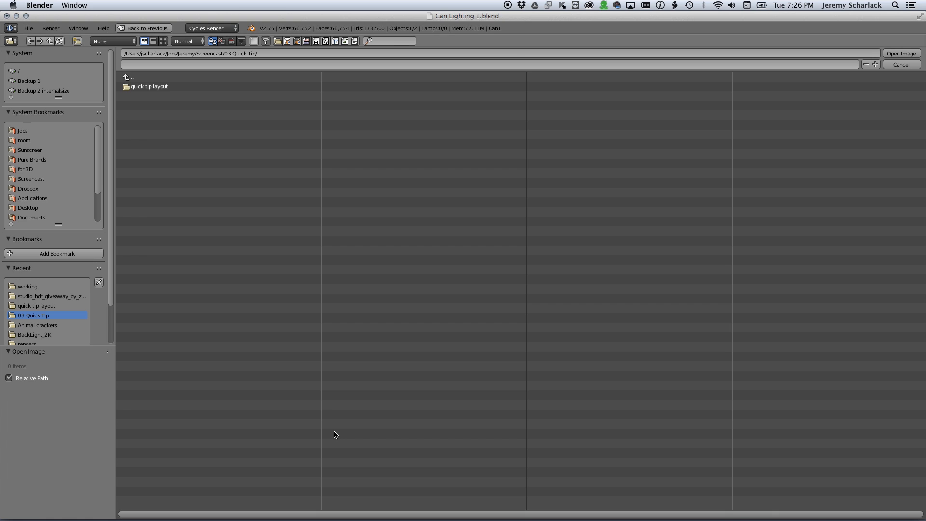
pyautogui.click(128, 77)
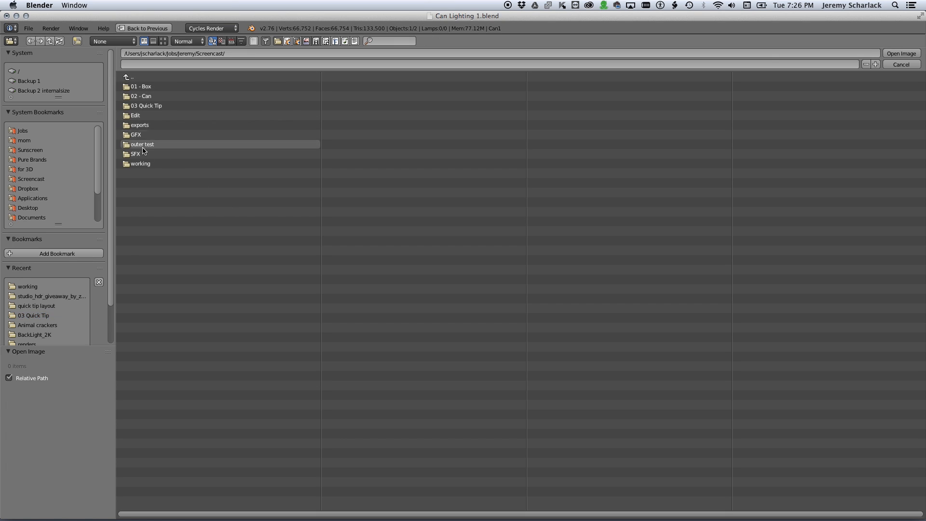
pyautogui.click(143, 164)
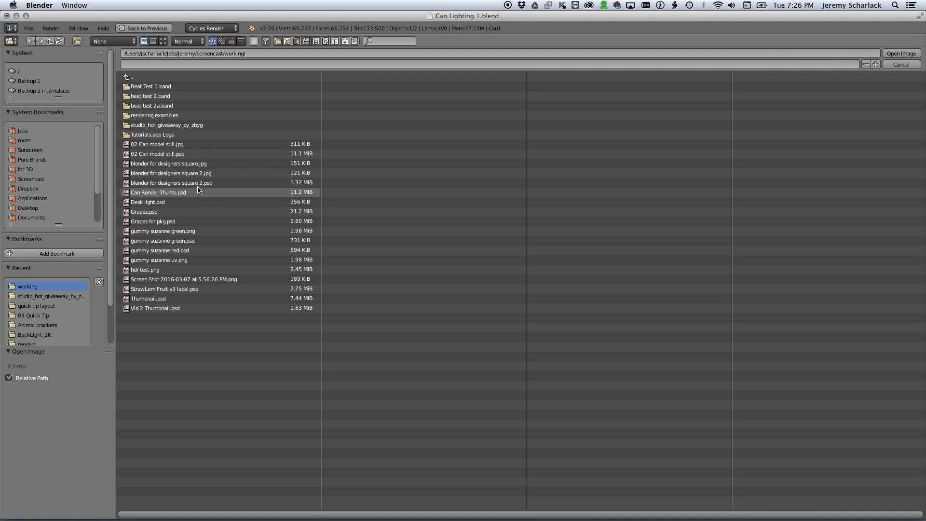
pyautogui.doubleClick(208, 271)
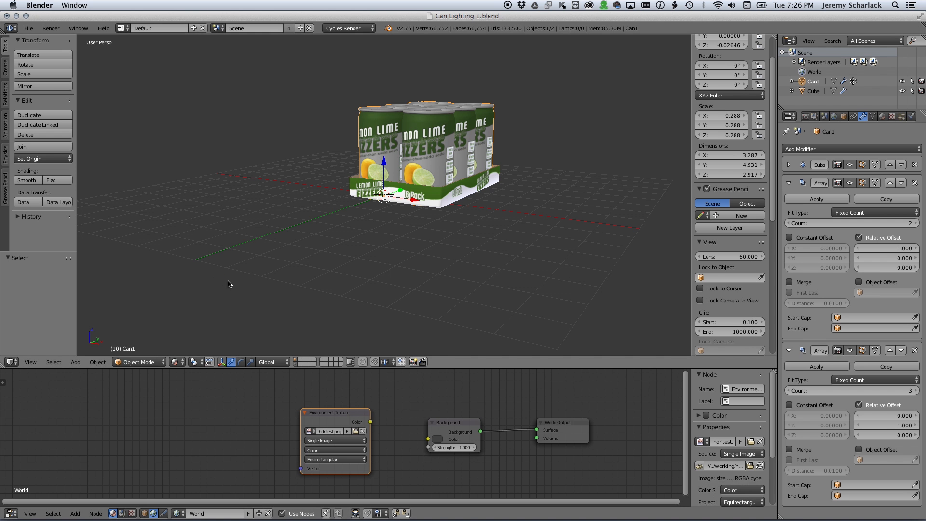
pyautogui.moveTo(370, 422); pyautogui.dragTo(427, 439)
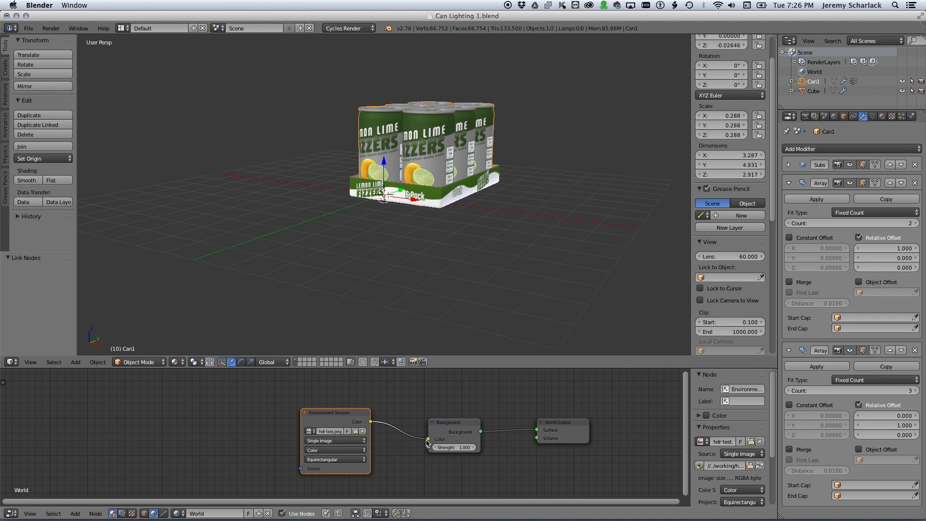
# Step: Enlarge the 3D viewport and set its shading to Rendered for a close view of the six-pack
pyautogui.moveTo(446, 371); pyautogui.dragTo(446, 425)
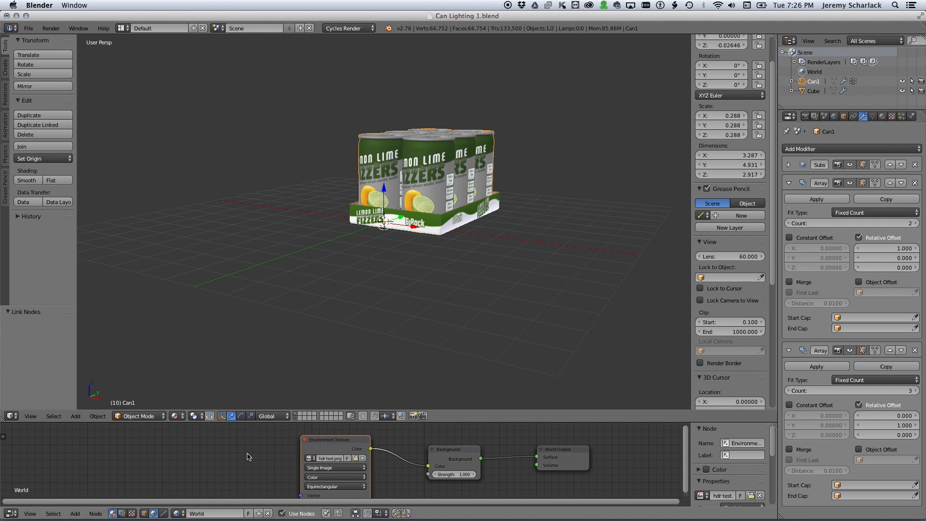
pyautogui.click(175, 415)
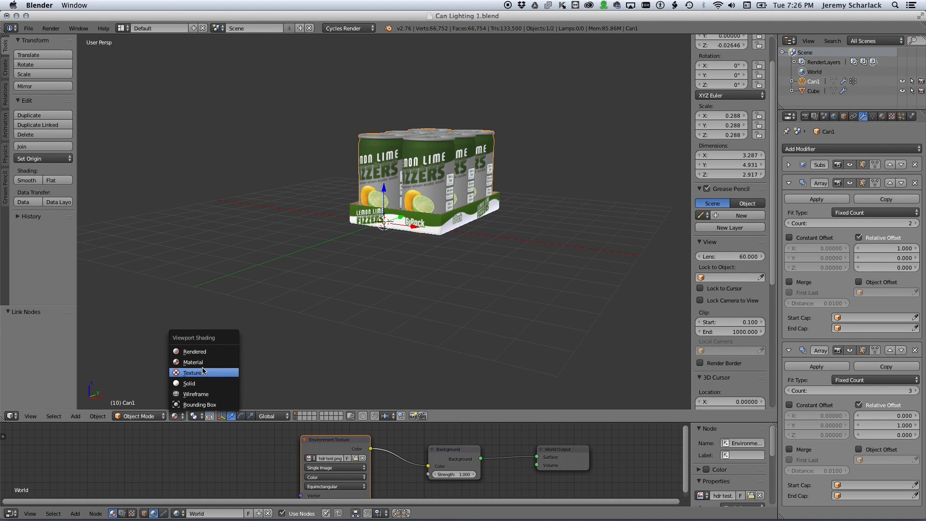
pyautogui.click(193, 351)
pyautogui.scroll(4, 416, 270)
pyautogui.moveTo(512, 252); pyautogui.dragTo(455, 313, button='middle')
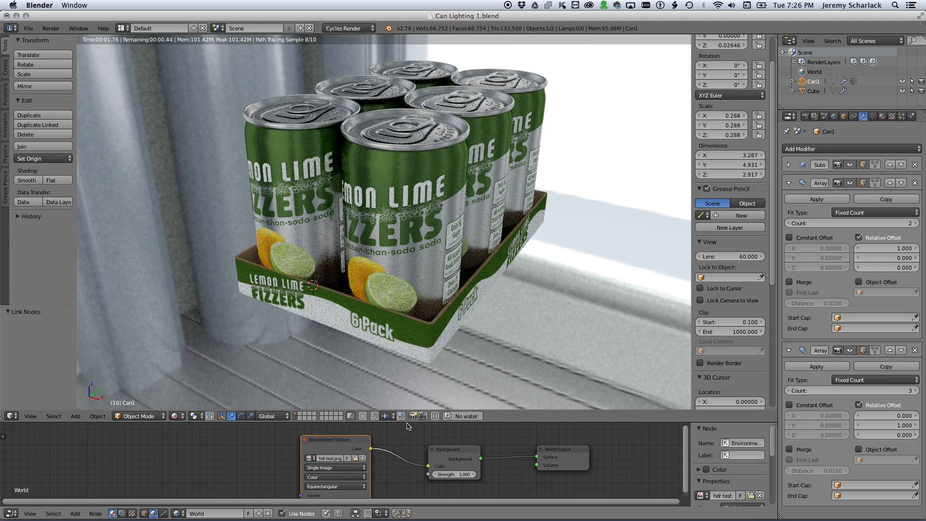
# Step: Enlarge the node editor and spread out the Environment Texture, Background and World Output nodes to make room between them
pyautogui.moveTo(406, 423); pyautogui.dragTo(366, 359)
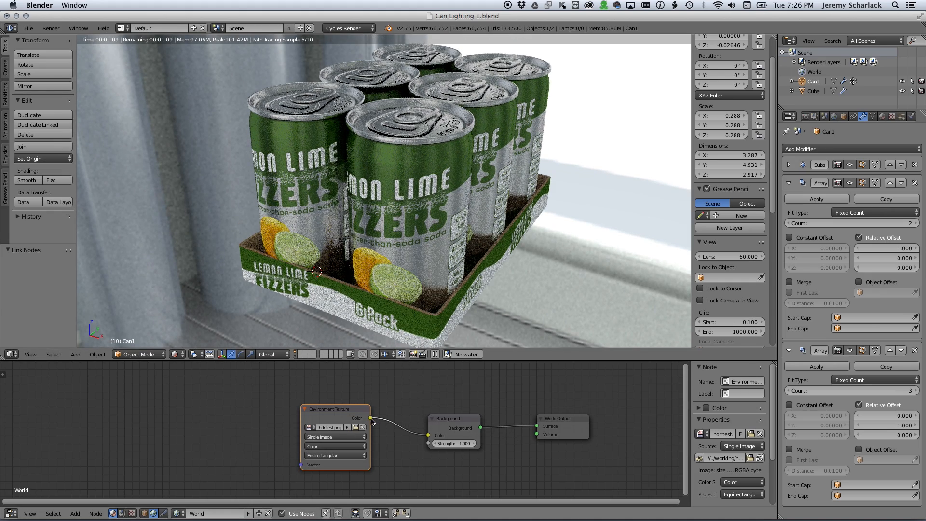
pyautogui.moveTo(348, 415); pyautogui.dragTo(294, 411)
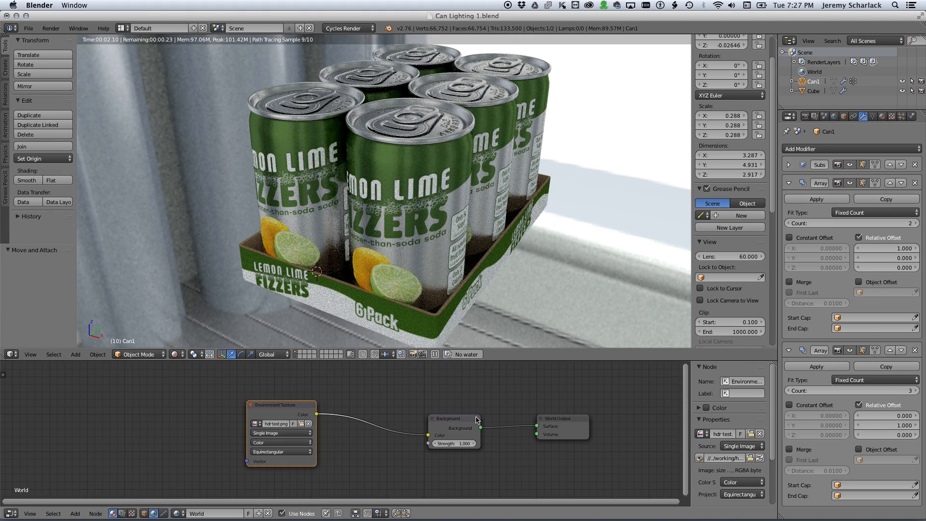
pyautogui.moveTo(476, 417); pyautogui.dragTo(430, 410)
pyautogui.moveTo(559, 418); pyautogui.dragTo(579, 412)
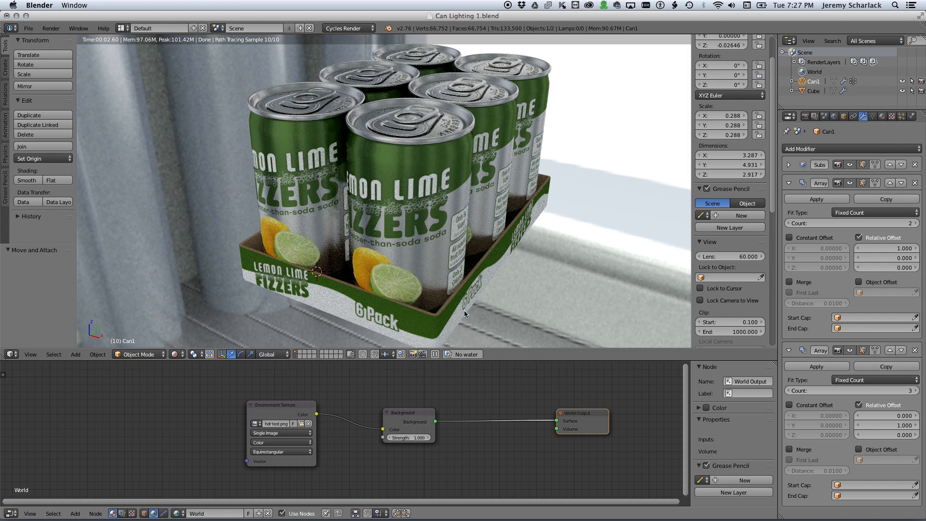
# Step: Add a second Background shader below the first one and set its color to pure white
pyautogui.hotkey('shift', 'a')
pyautogui.moveTo(460, 424)
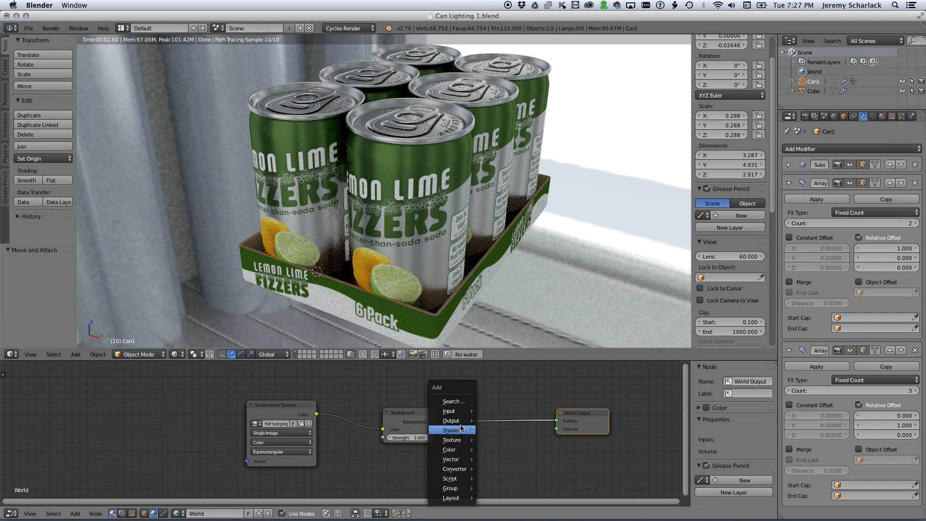
pyautogui.moveTo(457, 449)
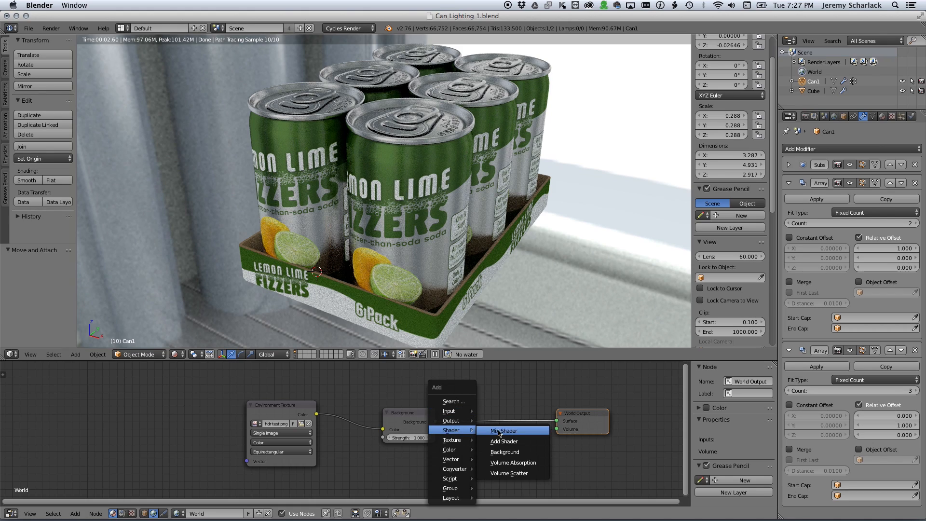
pyautogui.click(506, 452)
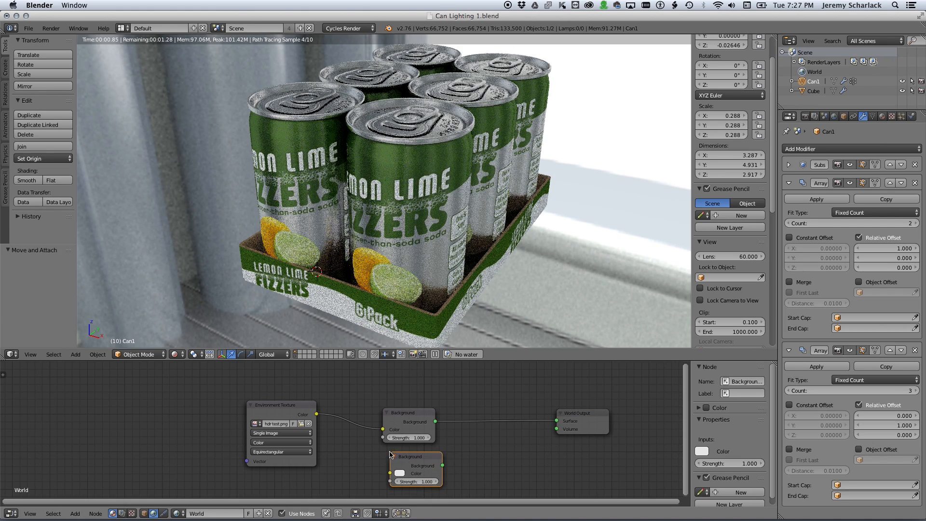
pyautogui.click(399, 472)
pyautogui.moveTo(458, 369); pyautogui.dragTo(458, 363)
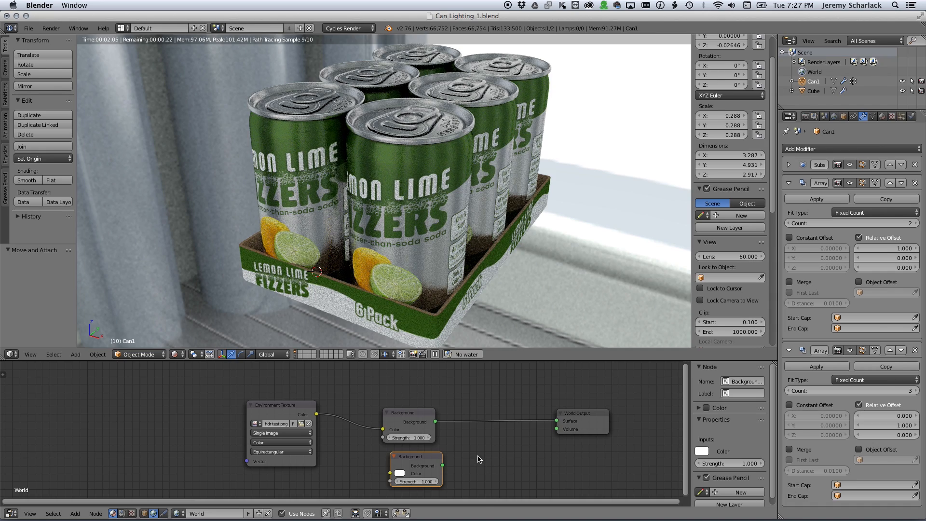
# Step: Add a Mix Shader fed by the textured Background first and the white Background second, and link it to the World Output's Surface
pyautogui.hotkey('shift', 'a')
pyautogui.moveTo(475, 443)
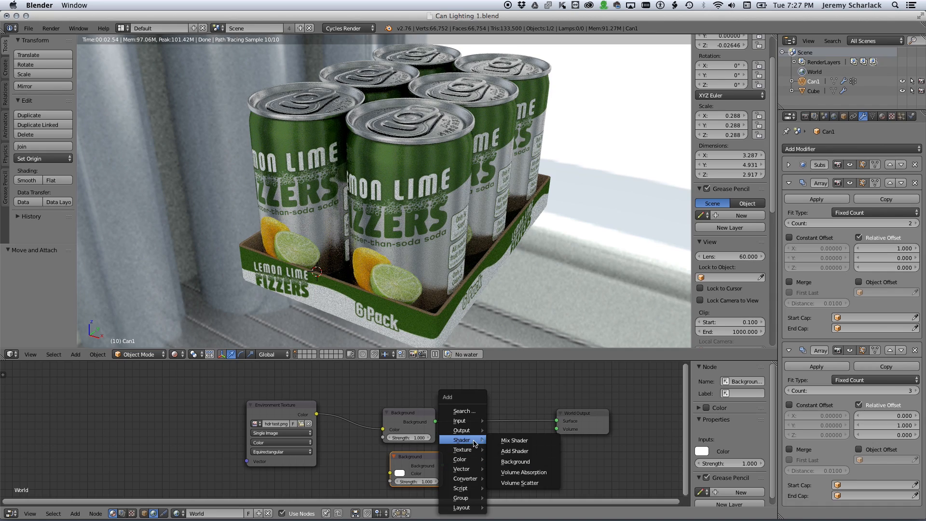
pyautogui.click(511, 440)
pyautogui.moveTo(442, 465); pyautogui.dragTo(473, 467)
pyautogui.moveTo(435, 423); pyautogui.dragTo(474, 467)
pyautogui.moveTo(525, 450); pyautogui.dragTo(556, 421)
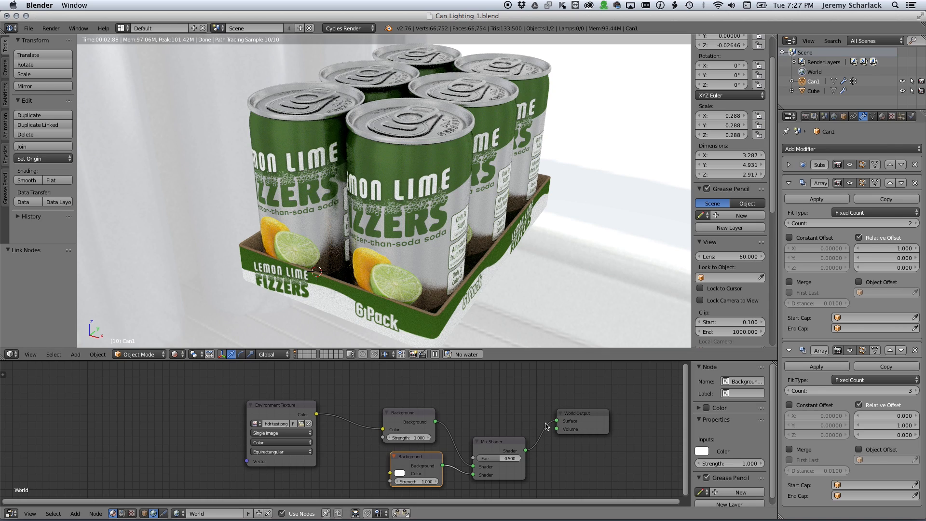
# Step: Link the textured Background directly to the World Output's Surface and move the Background and Mix Shader nodes farther apart
pyautogui.moveTo(435, 422); pyautogui.dragTo(559, 422)
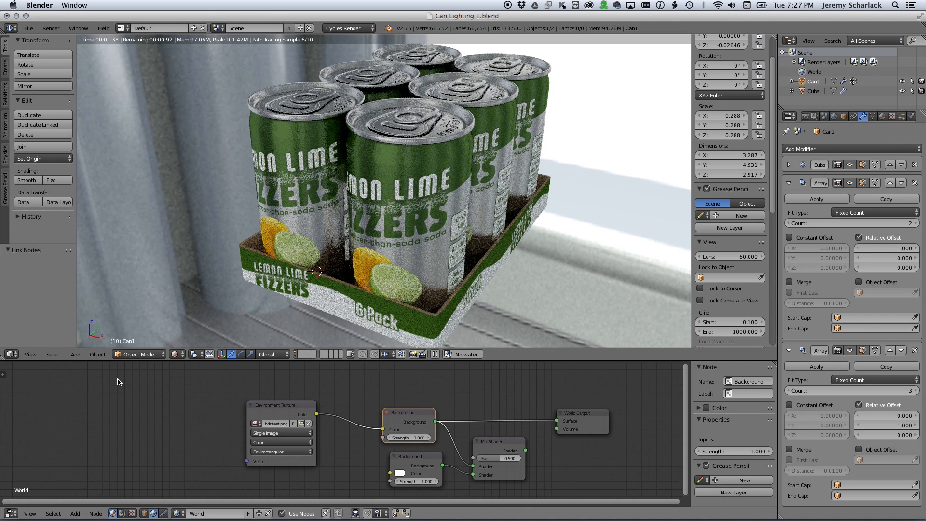
pyautogui.scroll(-3, 440, 203)
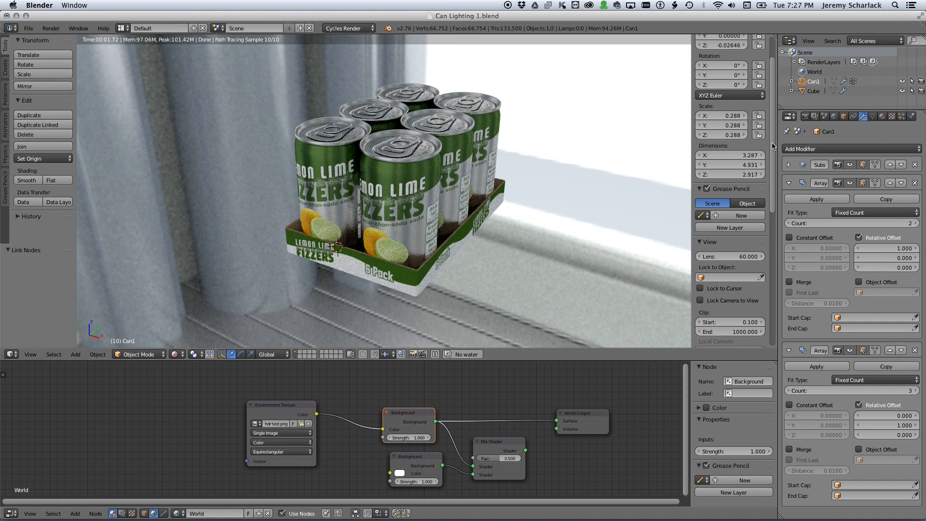
pyautogui.press('g')
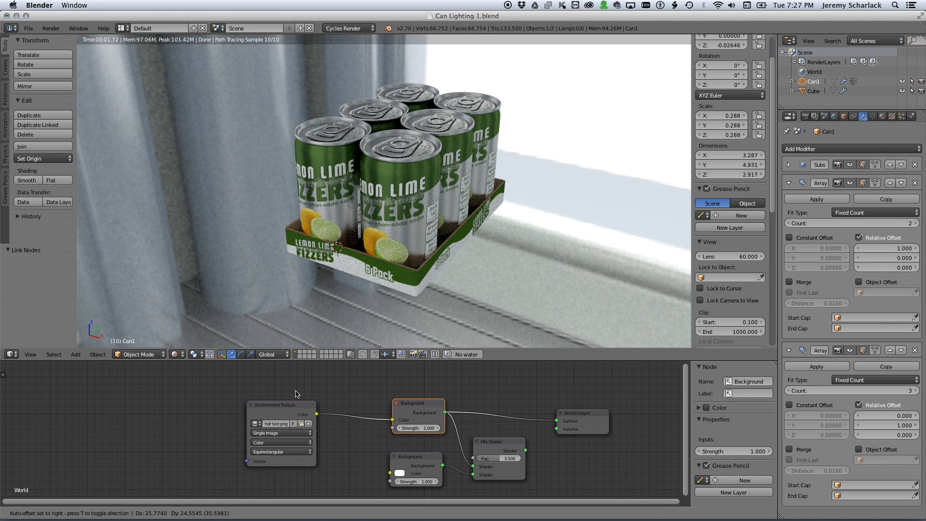
pyautogui.click(275, 393)
pyautogui.moveTo(474, 460)
pyautogui.mouseDown()
pyautogui.moveTo(489, 455)
pyautogui.moveTo(477, 450)
pyautogui.moveTo(488, 462)
pyautogui.mouseUp()
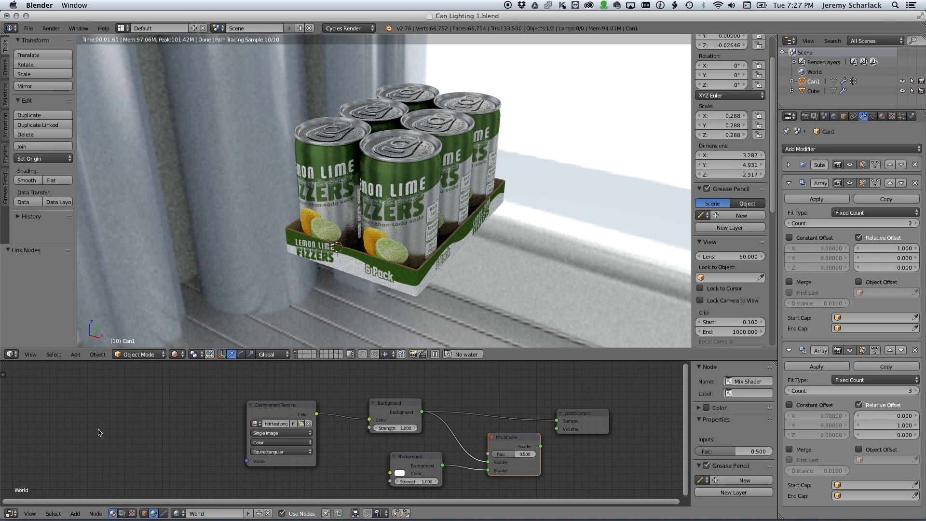
# Step: Add a Light Path node at the start of the node tree and link Is Camera Ray to the Mix Shader's Fac input
pyautogui.hotkey('shift', 'a')
pyautogui.moveTo(101, 430)
pyautogui.moveTo(98, 412)
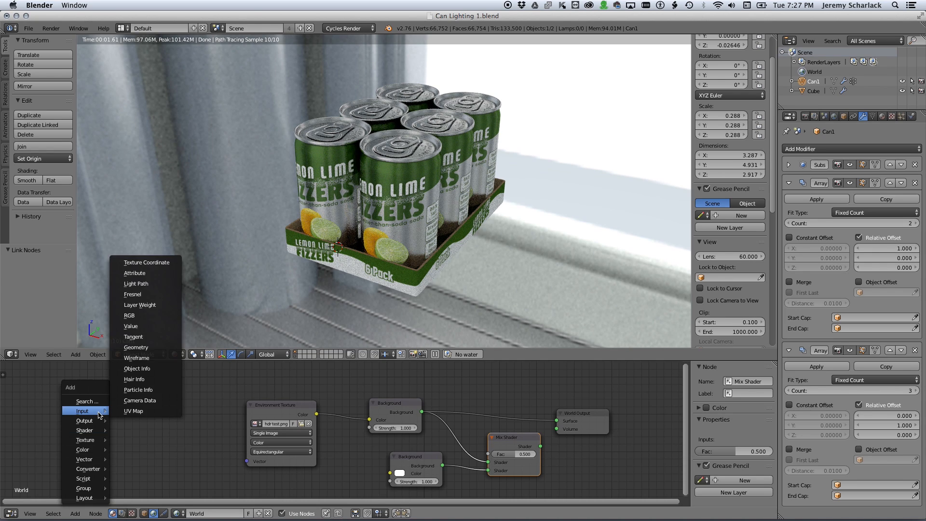
pyautogui.click(148, 288)
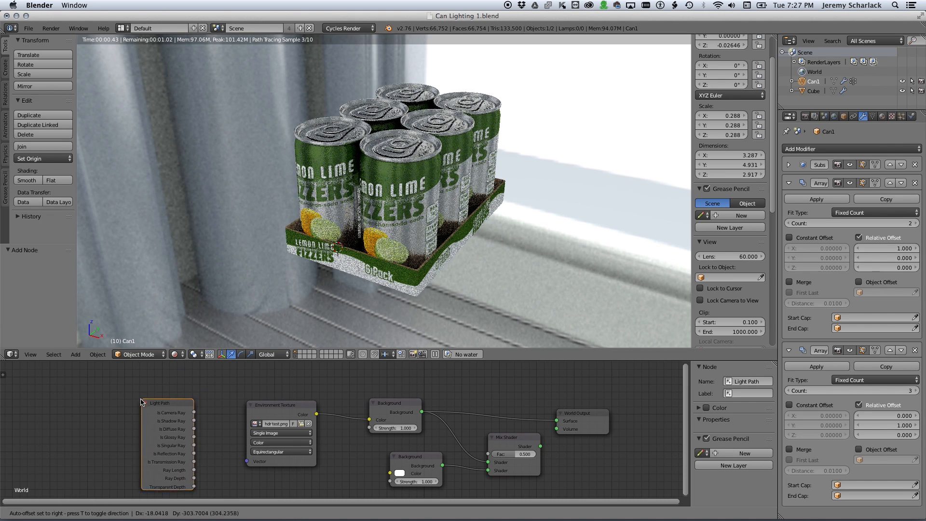
pyautogui.click(116, 393)
pyautogui.moveTo(168, 404); pyautogui.dragTo(487, 454)
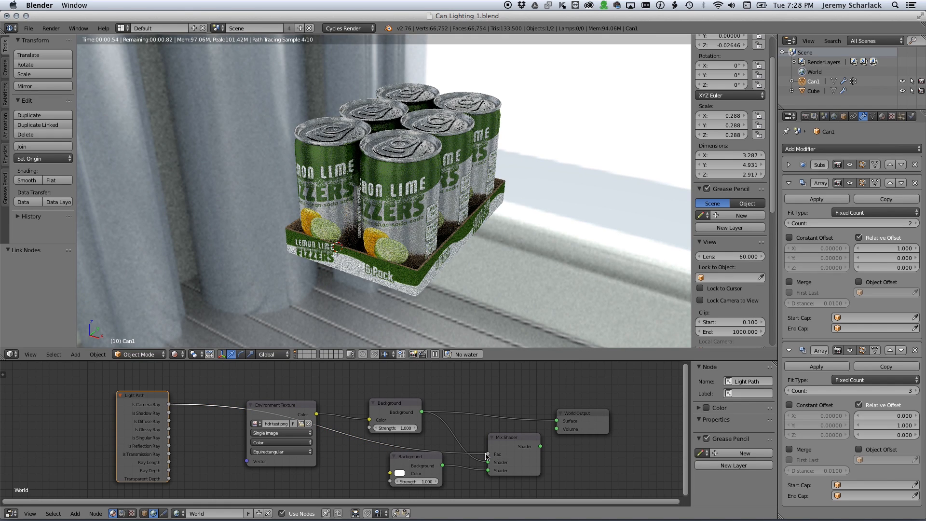
# Step: Link the Mix Shader to the World Output's Surface and space out the output, mix and both Background nodes
pyautogui.moveTo(585, 415); pyautogui.dragTo(607, 412)
pyautogui.moveTo(541, 447); pyautogui.dragTo(578, 419)
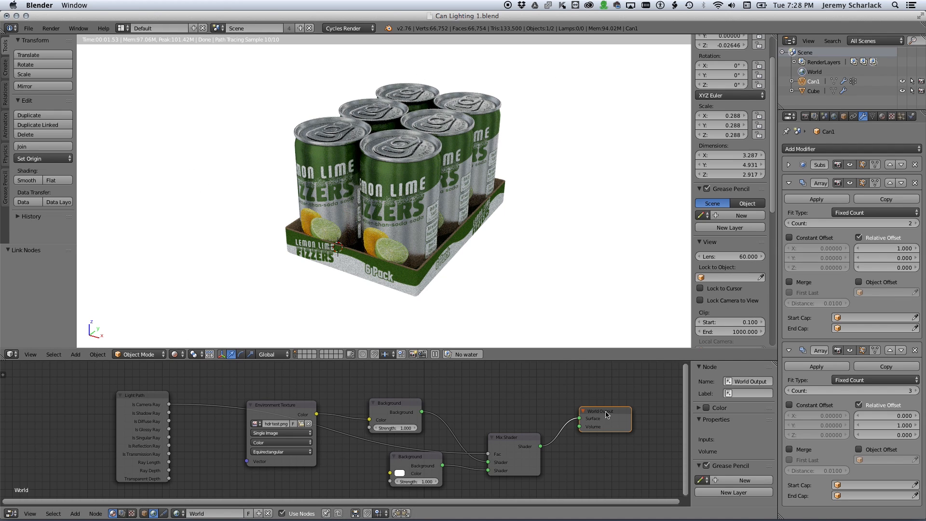
pyautogui.moveTo(615, 412); pyautogui.dragTo(643, 411)
pyautogui.moveTo(522, 445); pyautogui.dragTo(564, 444)
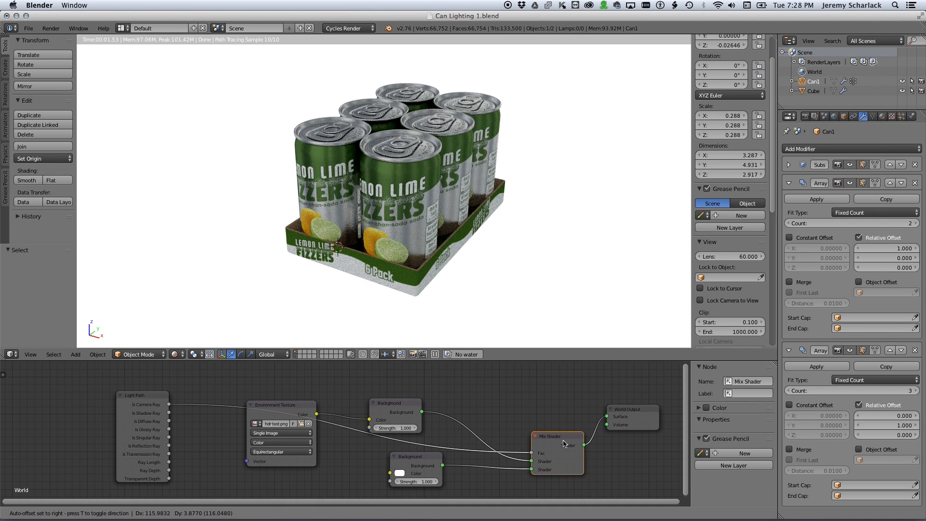
pyautogui.moveTo(379, 409); pyautogui.dragTo(415, 408)
pyautogui.moveTo(408, 459); pyautogui.dragTo(436, 456)
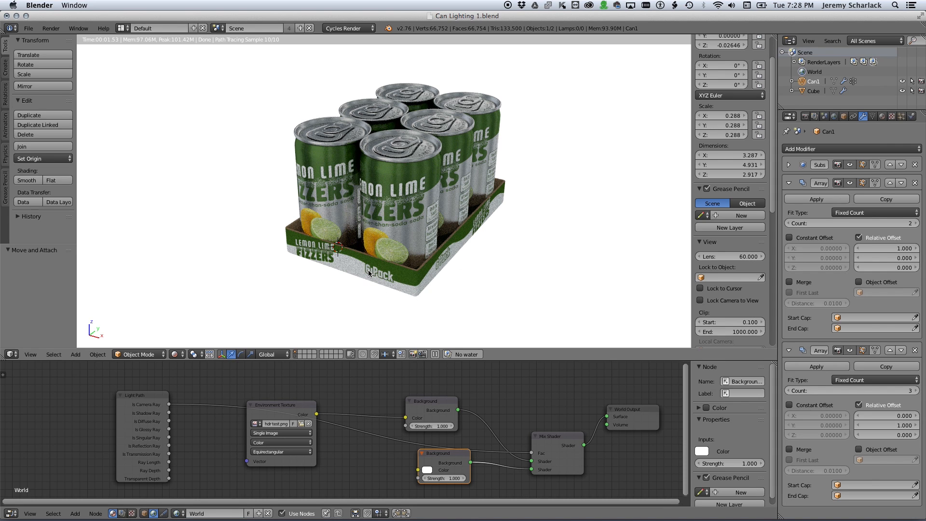
# Step: Switch the 3D viewport from rendered to Material shading
pyautogui.scroll(-2, 369, 273)
pyautogui.scroll(1, 386, 256)
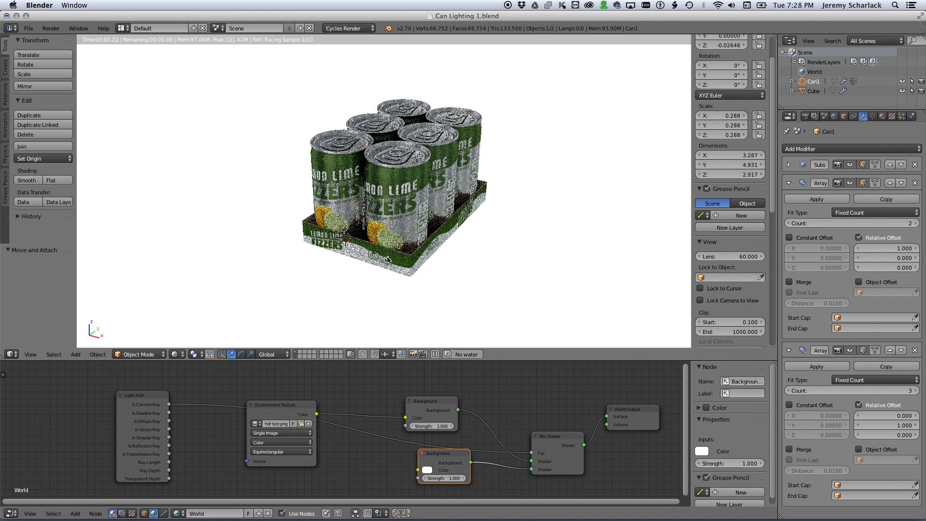
pyautogui.hotkey('shift', 'c')
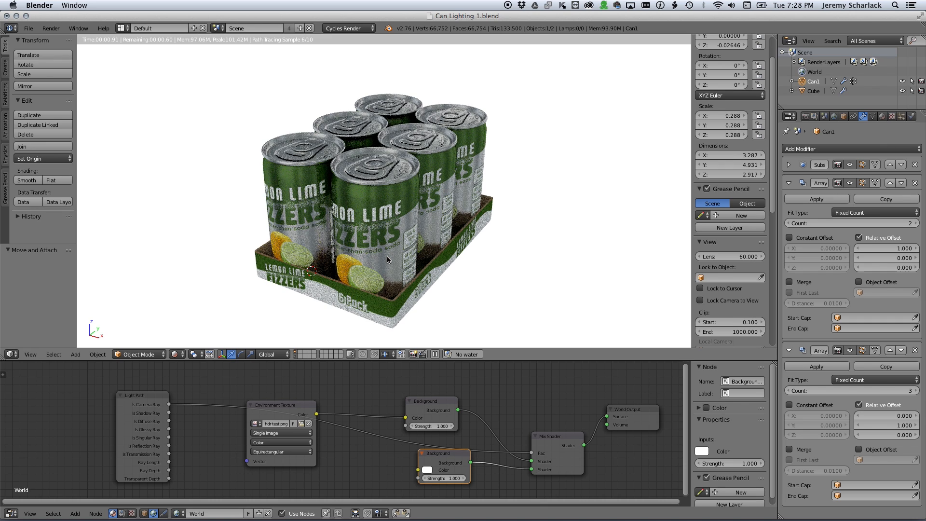
pyautogui.hotkey('alt', 'Home')
pyautogui.scroll(-2, 486, 234)
pyautogui.moveTo(486, 235); pyautogui.dragTo(446, 284, button='middle')
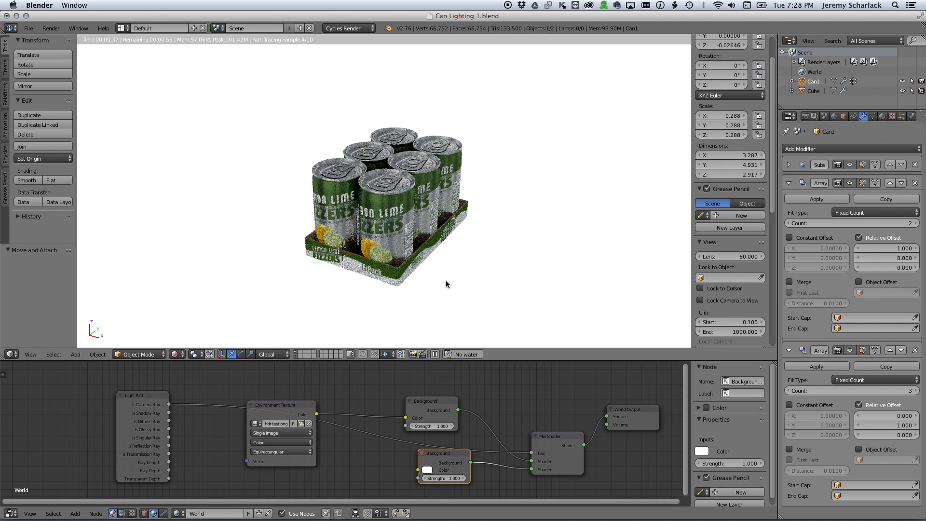
pyautogui.hotkey('shift', 'z')
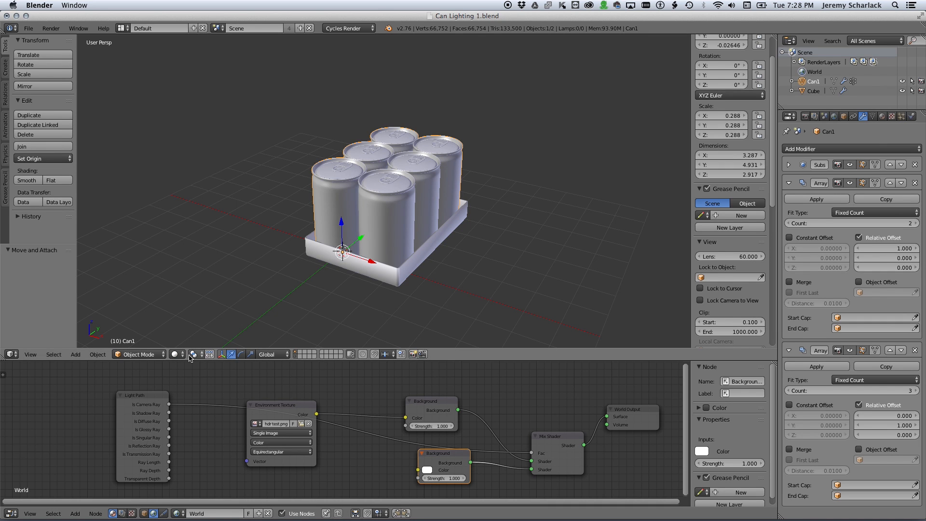
pyautogui.click(172, 355)
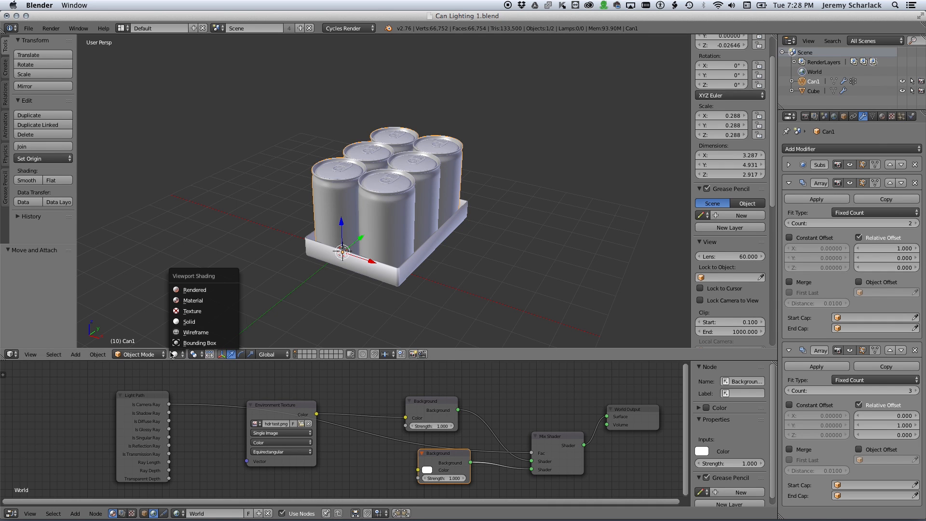
pyautogui.click(185, 301)
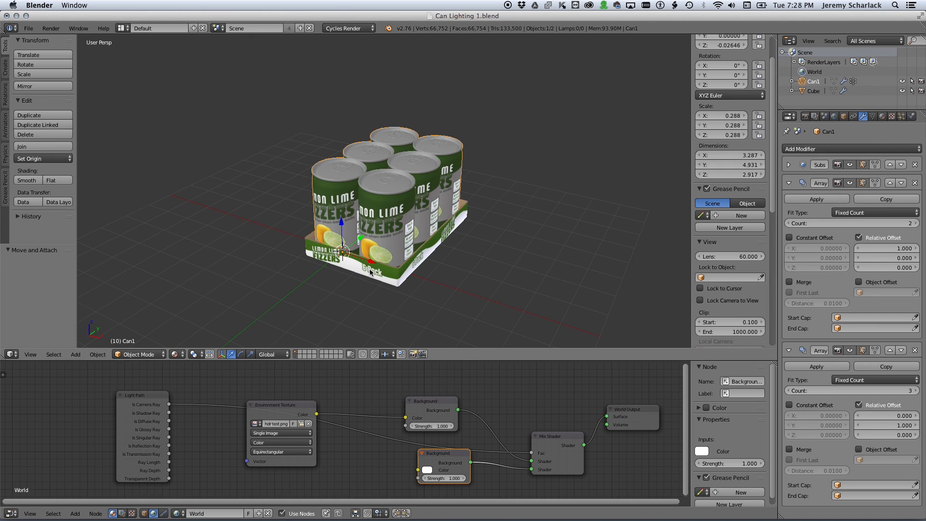
# Step: Add a plane, scale it to about 6.13 units square and move it along X and Y to sit centred beneath the six-pack
pyautogui.hotkey('shift', 'a')
pyautogui.click(418, 271)
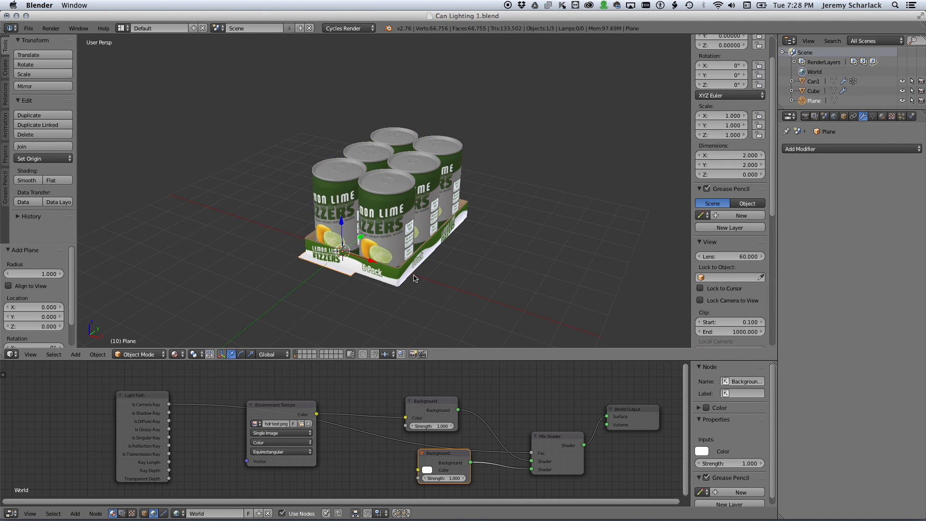
pyautogui.press('s')
pyautogui.click(561, 320)
pyautogui.moveTo(370, 261); pyautogui.dragTo(410, 215)
pyautogui.moveTo(431, 249); pyautogui.dragTo(406, 237)
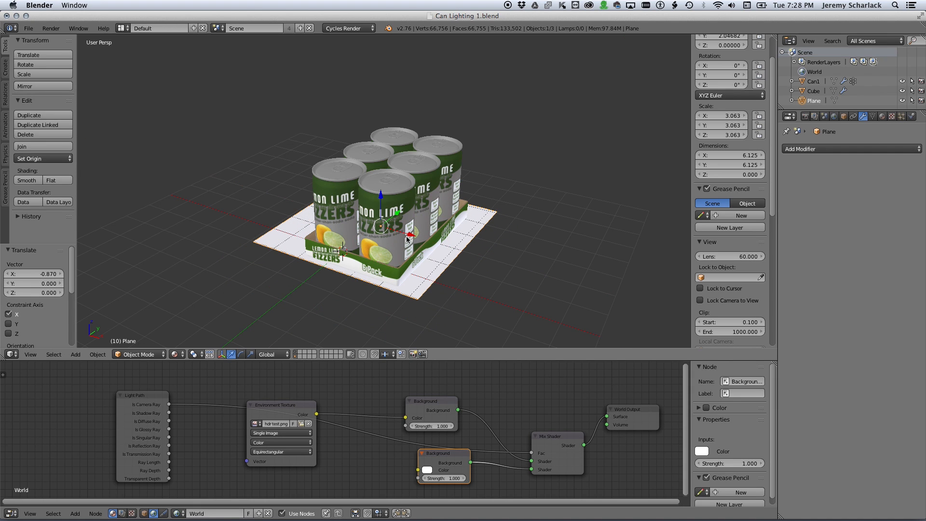
# Step: Scale the floor plane up to about 9.89 units square and show the viewport in rendered shading
pyautogui.press('s')
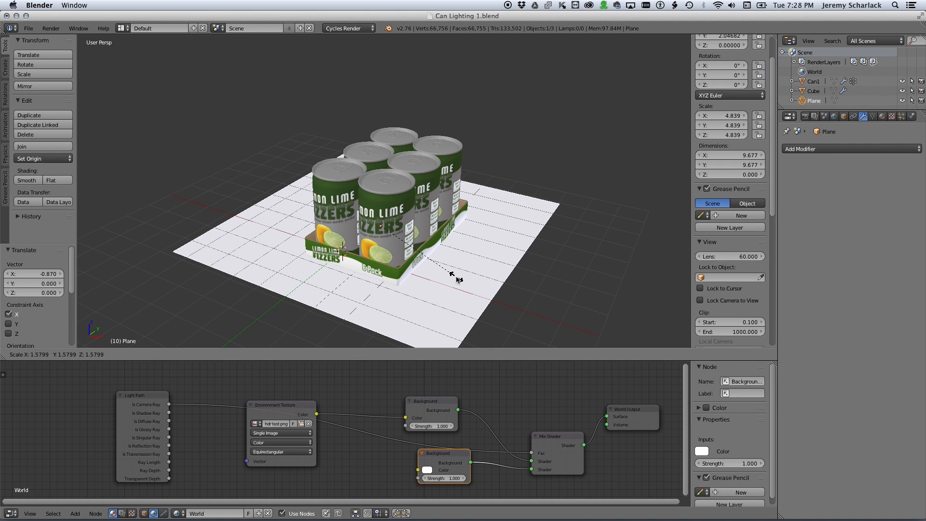
pyautogui.click(459, 280)
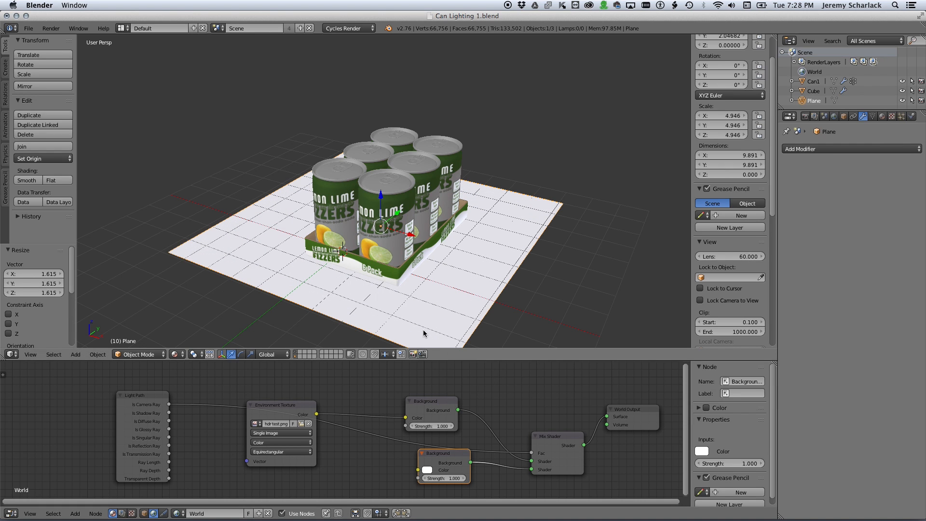
pyautogui.hotkey('shift', 'z')
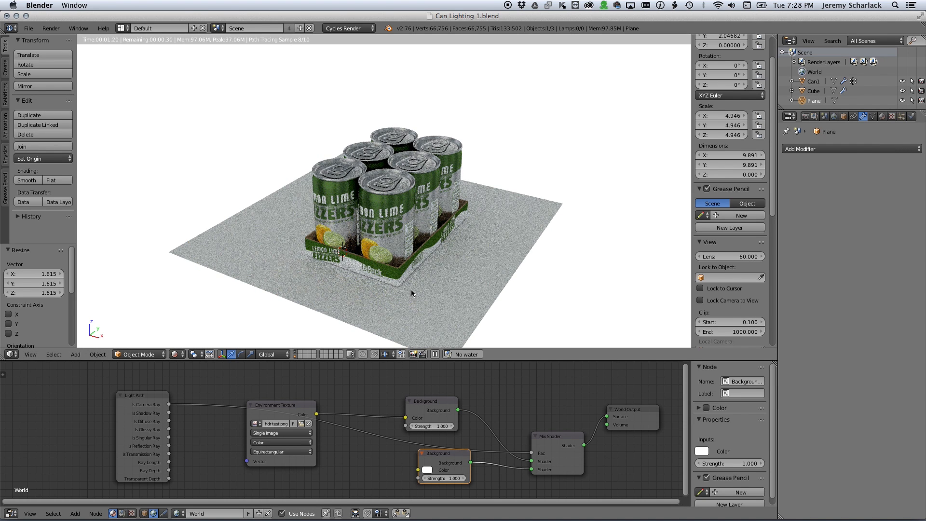
# Step: Show object shader nodes, create a new material for the floor plane and set its Diffuse BSDF color to pure white
pyautogui.click(144, 513)
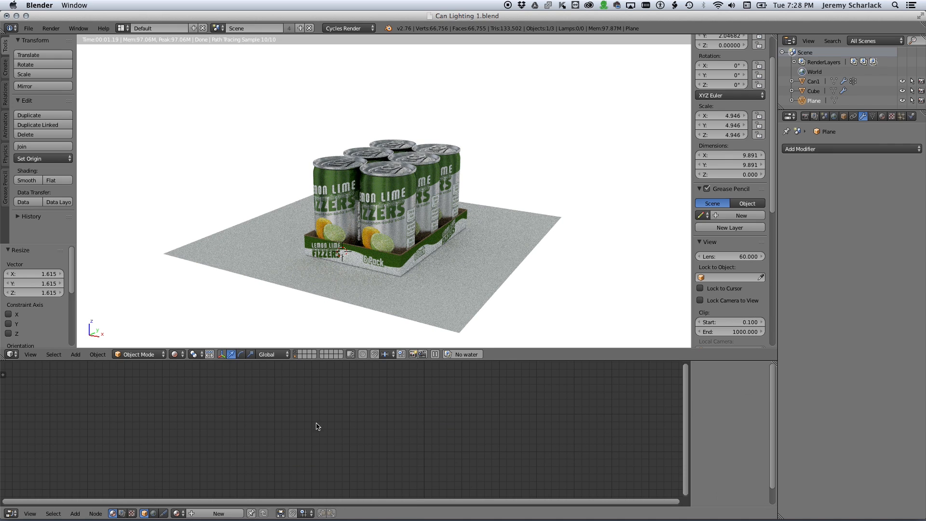
pyautogui.click(881, 116)
pyautogui.click(836, 191)
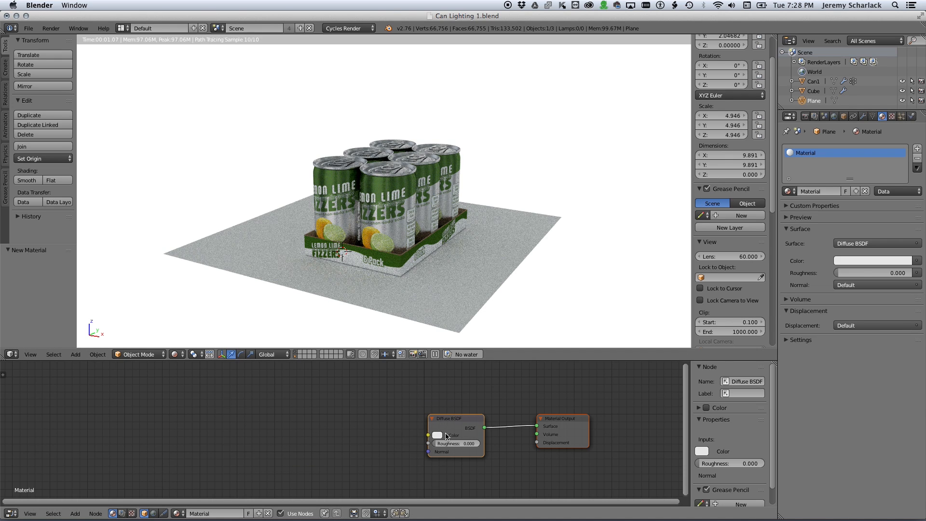
pyautogui.click(439, 436)
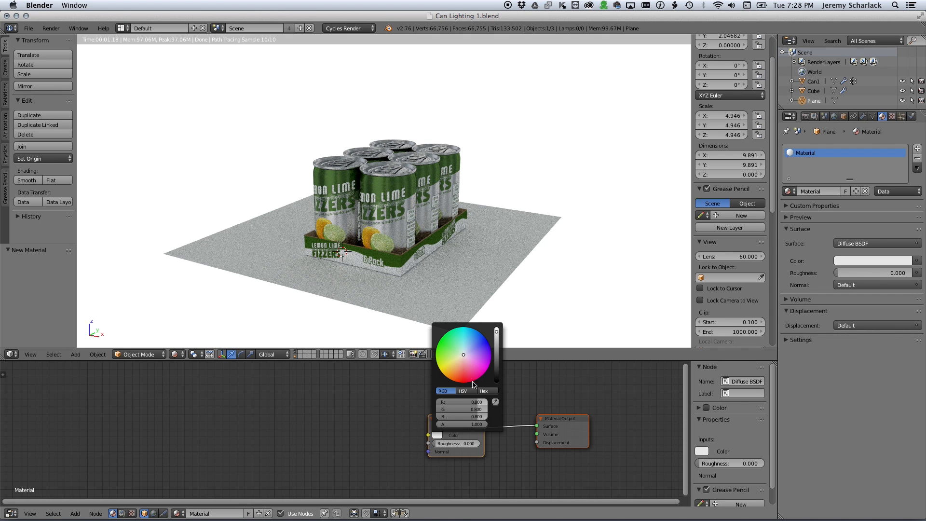
pyautogui.moveTo(496, 334); pyautogui.dragTo(496, 324)
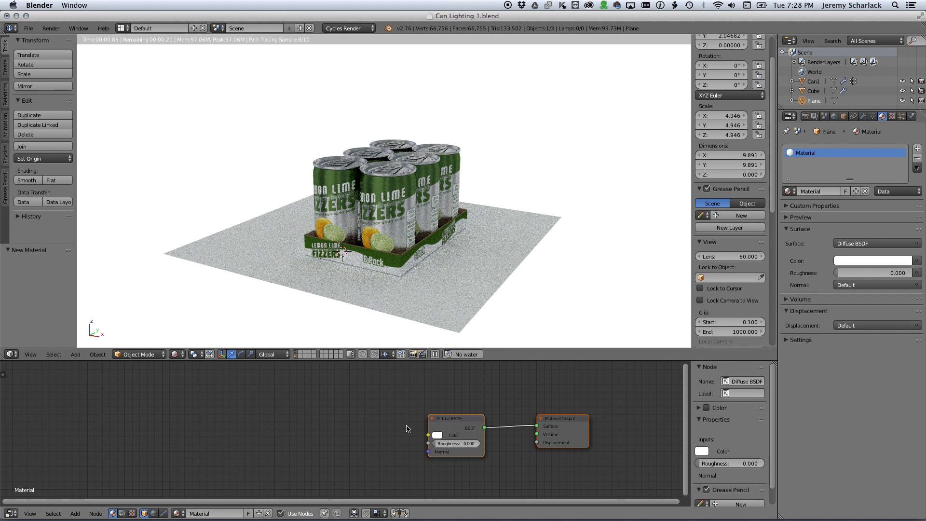
# Step: Space the Diffuse BSDF away from the Material Output and add a Glossy BSDF node beneath it
pyautogui.moveTo(452, 420); pyautogui.dragTo(355, 416)
pyautogui.moveTo(565, 424); pyautogui.dragTo(575, 424)
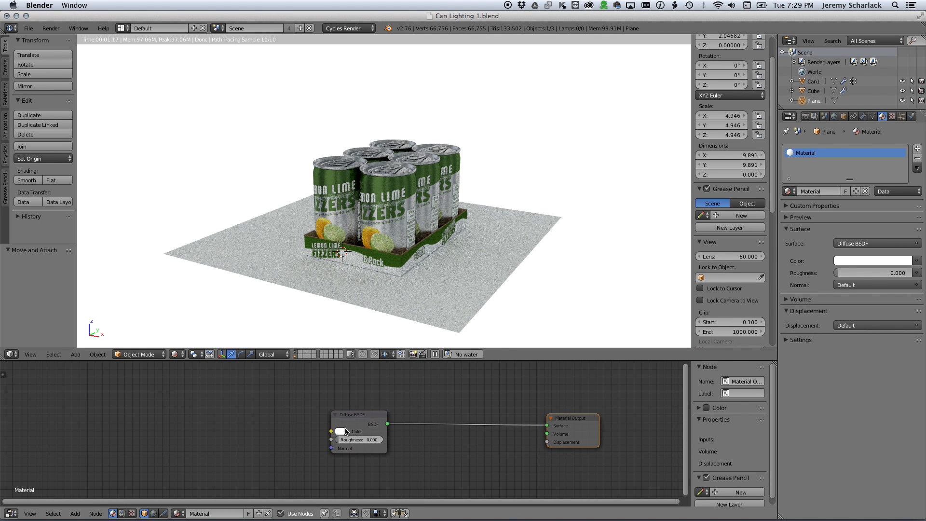
pyautogui.click(374, 414)
pyautogui.moveTo(367, 413); pyautogui.dragTo(367, 393)
pyautogui.hotkey('shift', 'a')
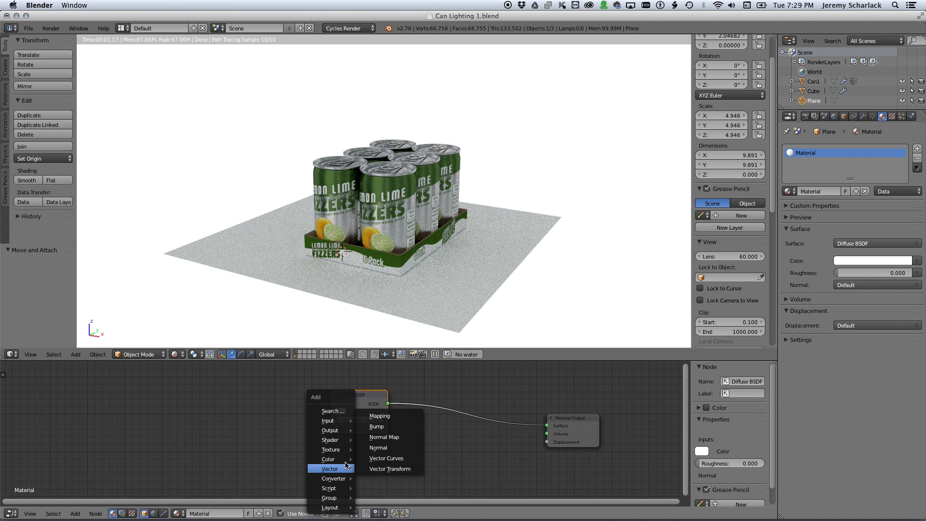
pyautogui.moveTo(331, 446)
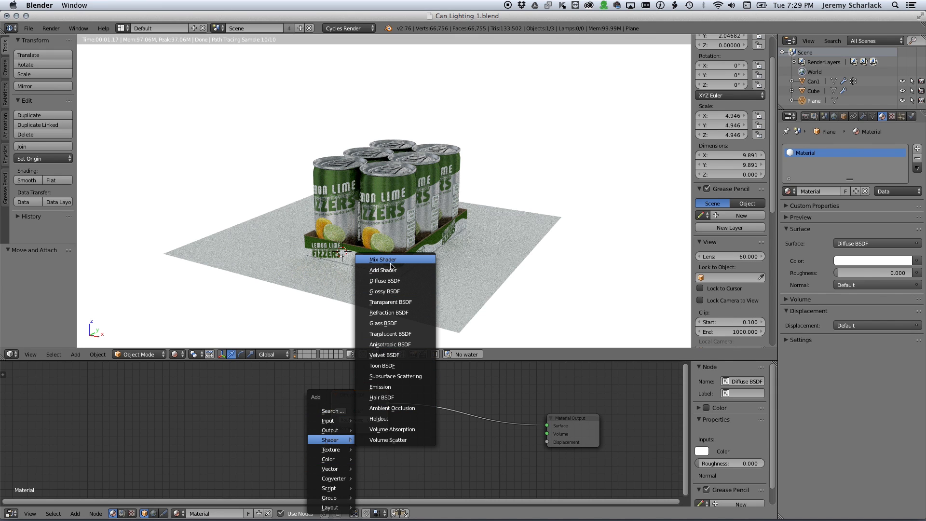
pyautogui.click(384, 291)
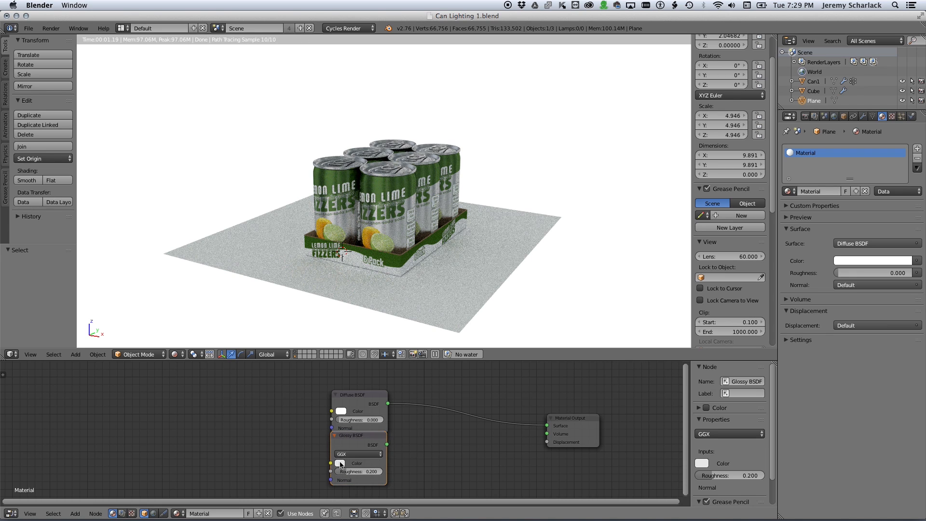
# Step: Set the Glossy BSDF color to white and blend it with the Diffuse BSDF through a Mix Shader with Fac 0.445
pyautogui.click(340, 463)
pyautogui.hotkey('shift', 'a')
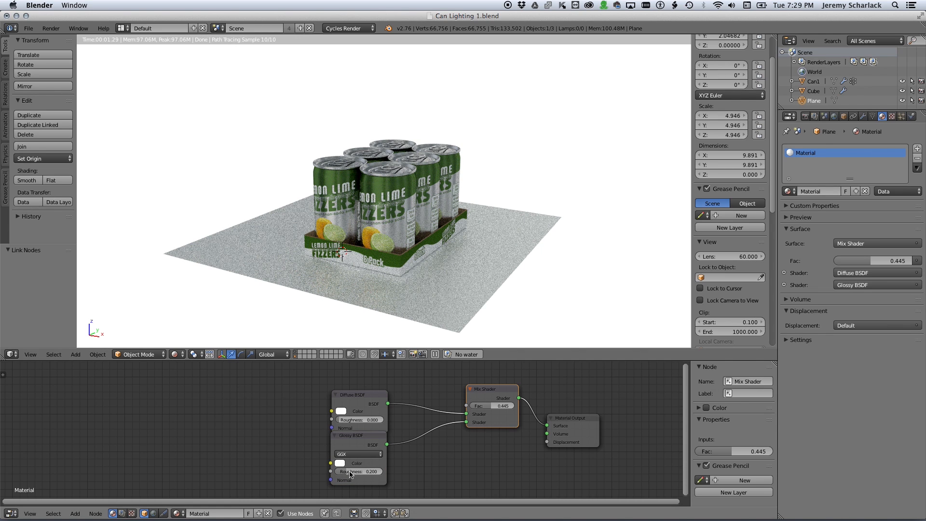
# Step: Set the Glossy BSDF roughness to 0.1 and lower the Mix Shader's Fac to about 0.309
pyautogui.moveTo(348, 472); pyautogui.dragTo(348, 472)
pyautogui.press('KP_Decimal')
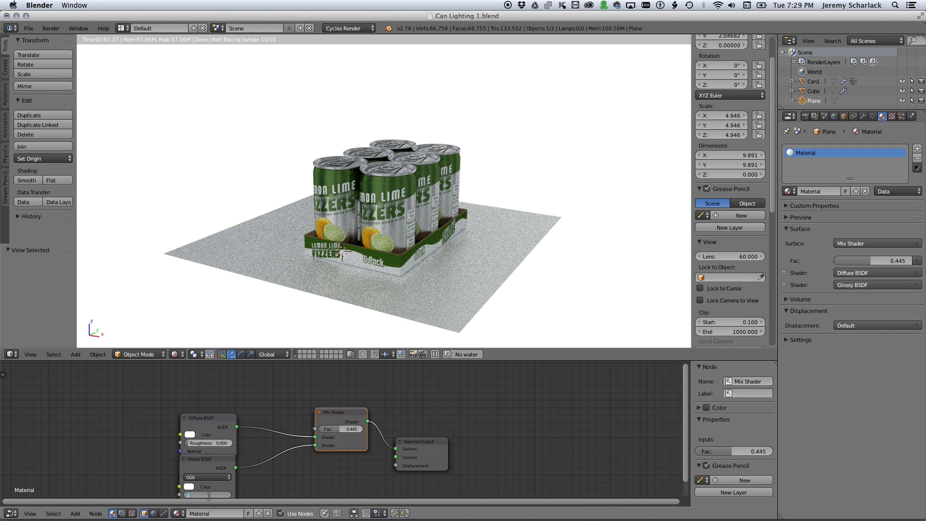
pyautogui.write('.1')
pyautogui.press('Return')
pyautogui.moveTo(342, 429); pyautogui.dragTo(335, 429)
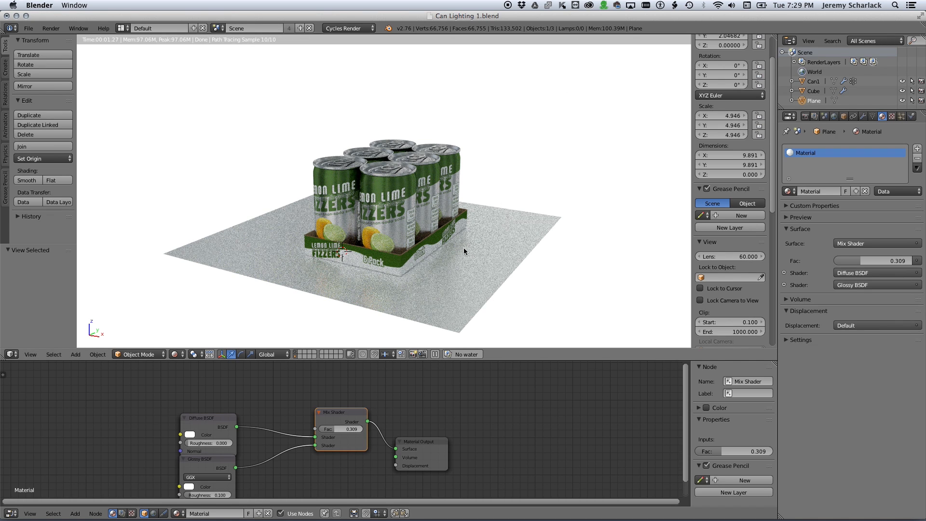
# Step: Scale the floor plane up to about 15.42 units square
pyautogui.scroll(-1, 463, 238)
pyautogui.scroll(1, 464, 238)
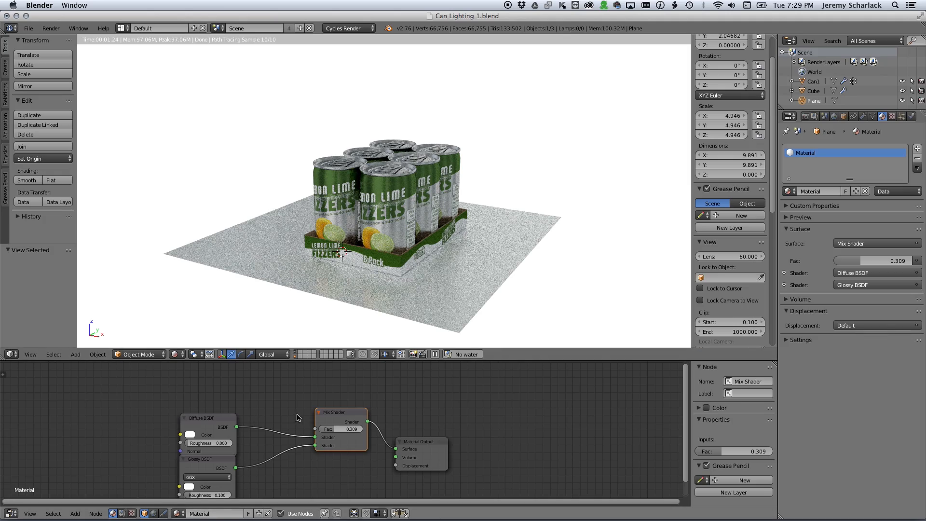
pyautogui.press('s')
pyautogui.click(598, 283)
pyautogui.scroll(-1, 462, 256)
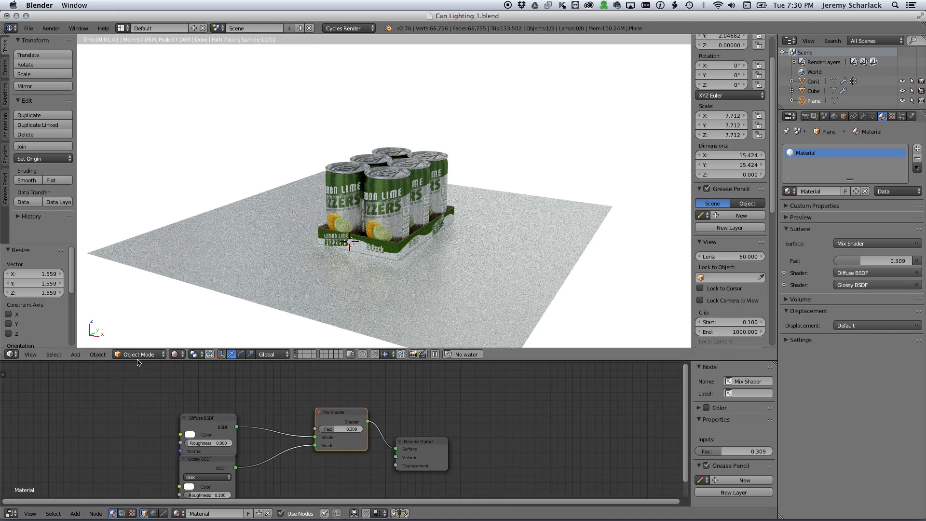
# Step: Make the 3D view area taller and split it into two side-by-side views, one solid and one rendered
pyautogui.moveTo(138, 360); pyautogui.dragTo(141, 433)
pyautogui.keyDown('shift'); pyautogui.moveTo(337, 247); pyautogui.dragTo(440, 239, button='middle'); pyautogui.keyUp('shift')
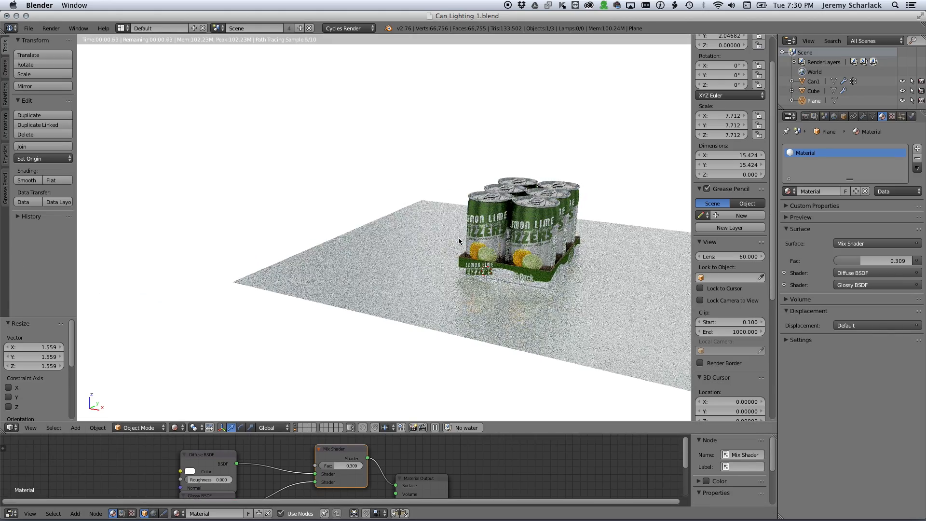
pyautogui.moveTo(3, 431); pyautogui.dragTo(284, 395)
pyautogui.keyDown('shift'); pyautogui.moveTo(593, 172); pyautogui.dragTo(527, 181, button='middle'); pyautogui.keyUp('shift')
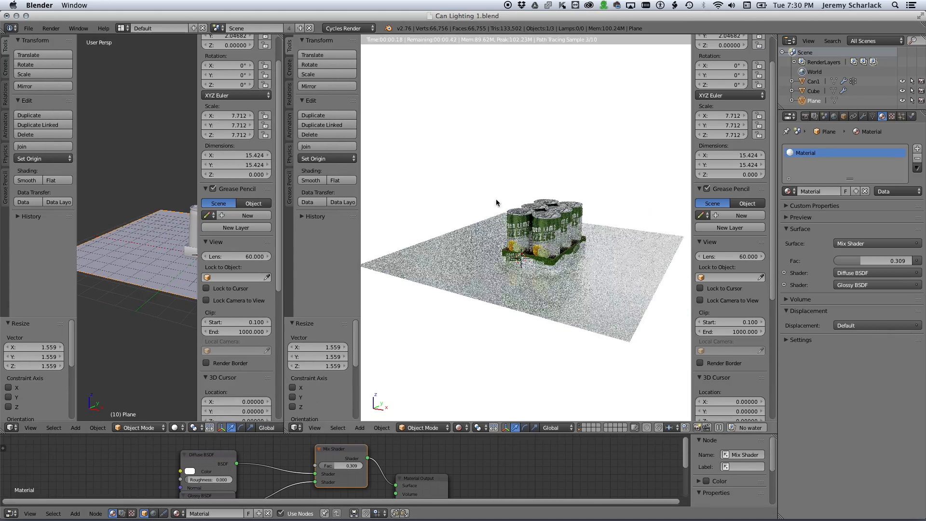
# Step: Hide the rendered view's tool shelf and properties region and widen the solid view beside it
pyautogui.press('t')
pyautogui.hotkey('ctrl', 'b')
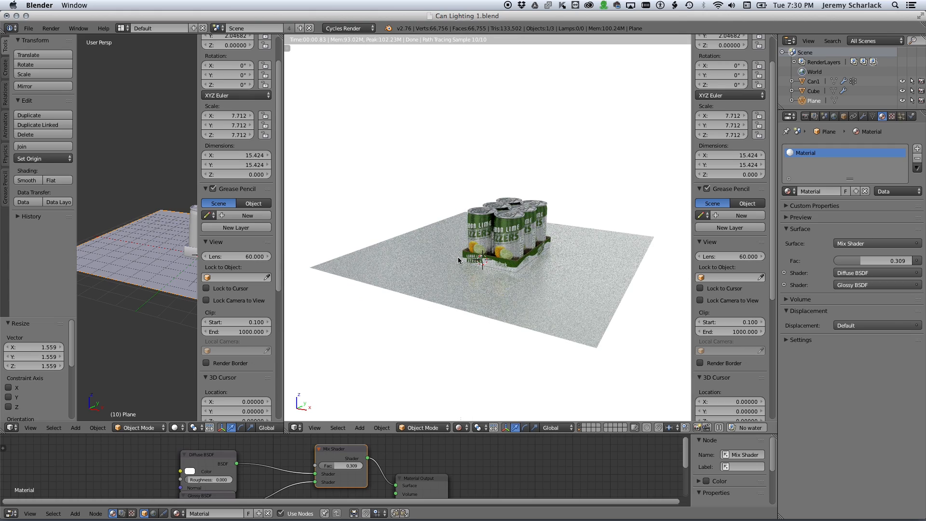
pyautogui.moveTo(284, 260); pyautogui.dragTo(458, 260)
pyautogui.press('n')
# Step: Add a second plane and raise it along Z to about 5.61 units above the cans
pyautogui.keyDown('shift'); pyautogui.moveTo(309, 269); pyautogui.dragTo(229, 276, button='middle'); pyautogui.keyUp('shift')
pyautogui.hotkey('shift', 'a')
pyautogui.moveTo(229, 276)
pyautogui.click(261, 274)
pyautogui.press('g')
pyautogui.press('z')
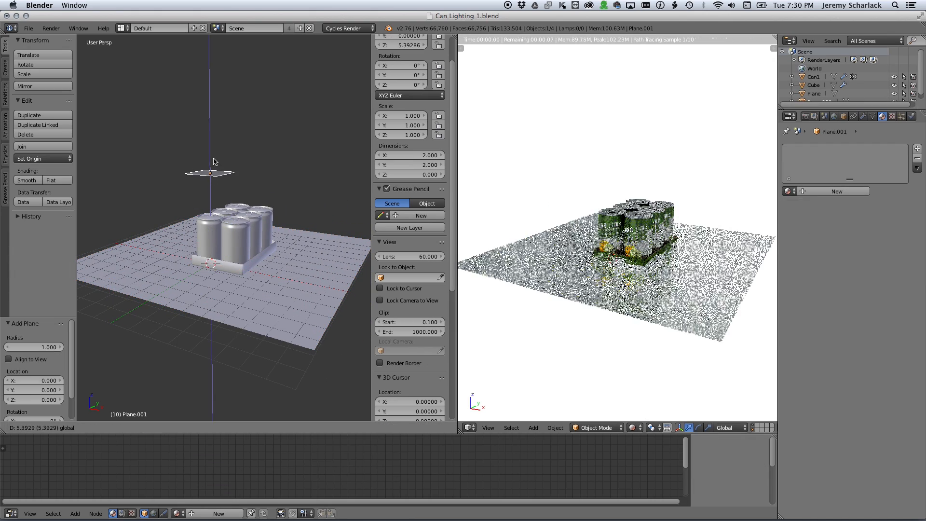
pyautogui.click(311, 179)
# Step: Give the raised plane a new Emission material with strength 10 and scale it to about 6.22 units square
pyautogui.click(829, 192)
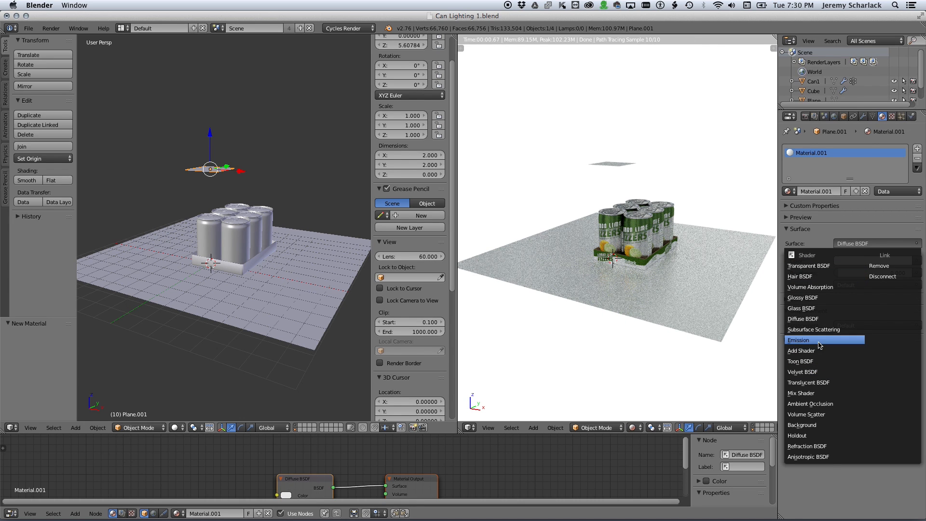
pyautogui.click(818, 343)
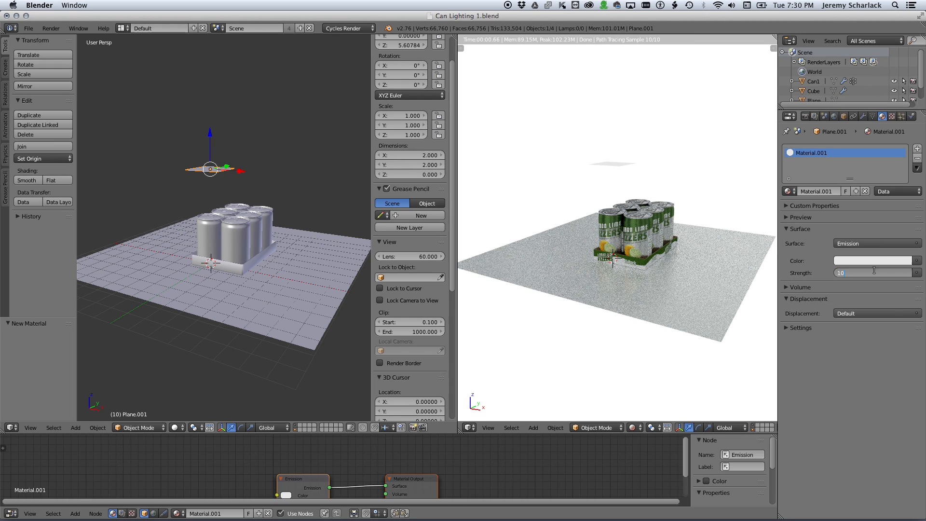
pyautogui.press('Return')
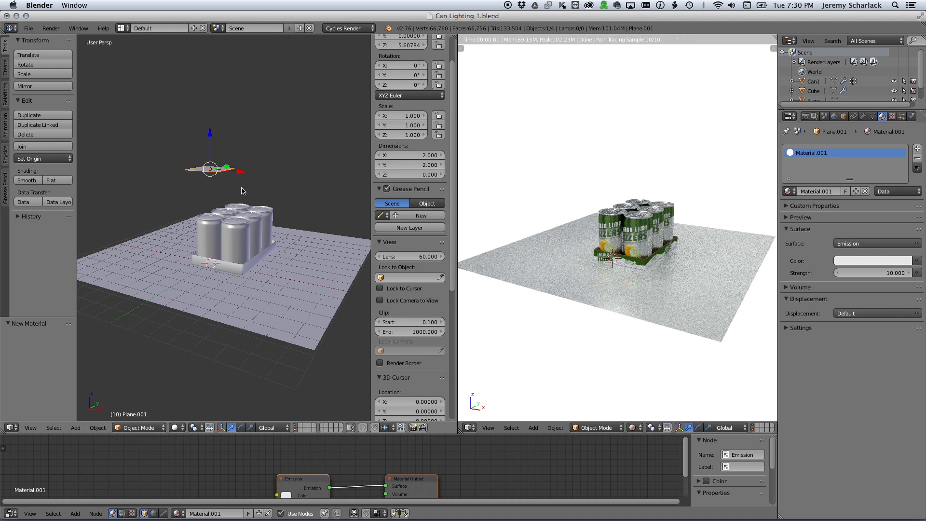
pyautogui.press('s')
pyautogui.click(240, 198)
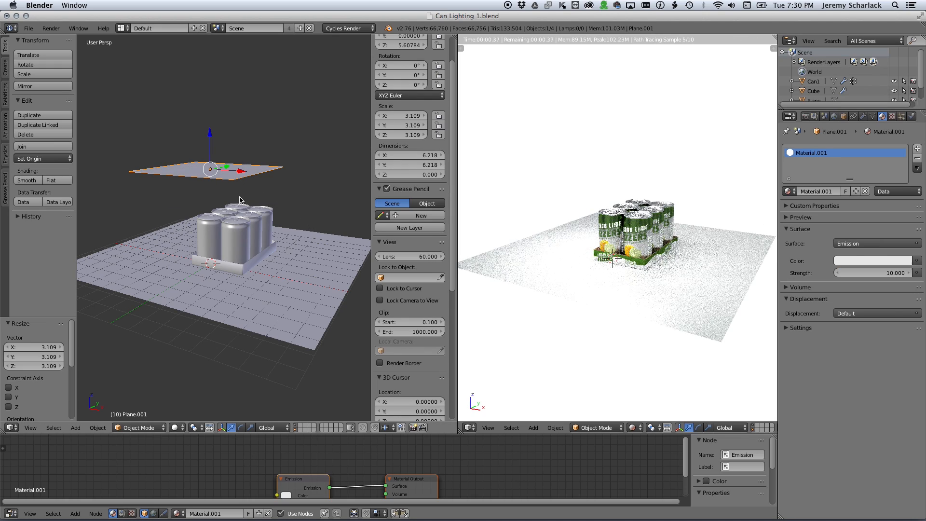
# Step: Move the emission plane back behind the cans to about Y 7.75 and enlarge it to about 9.05 units square
pyautogui.press('KP_7')
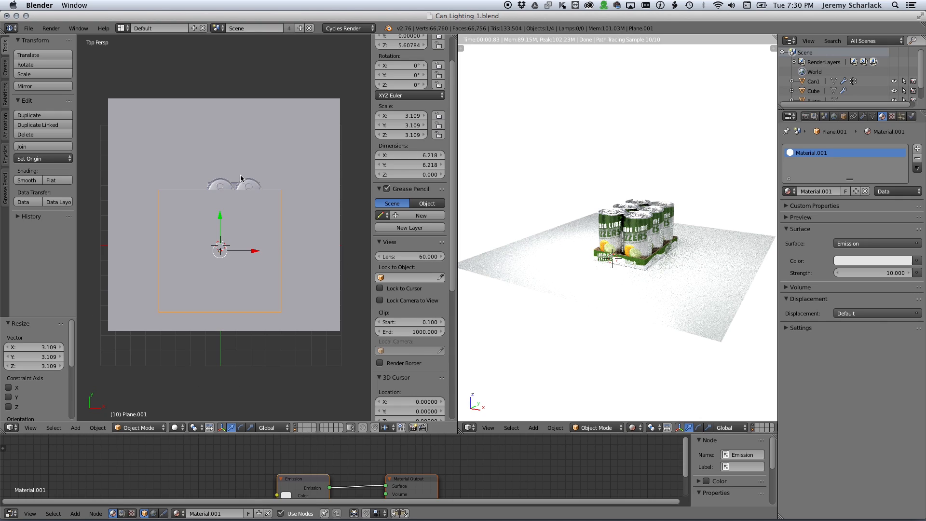
pyautogui.press('g')
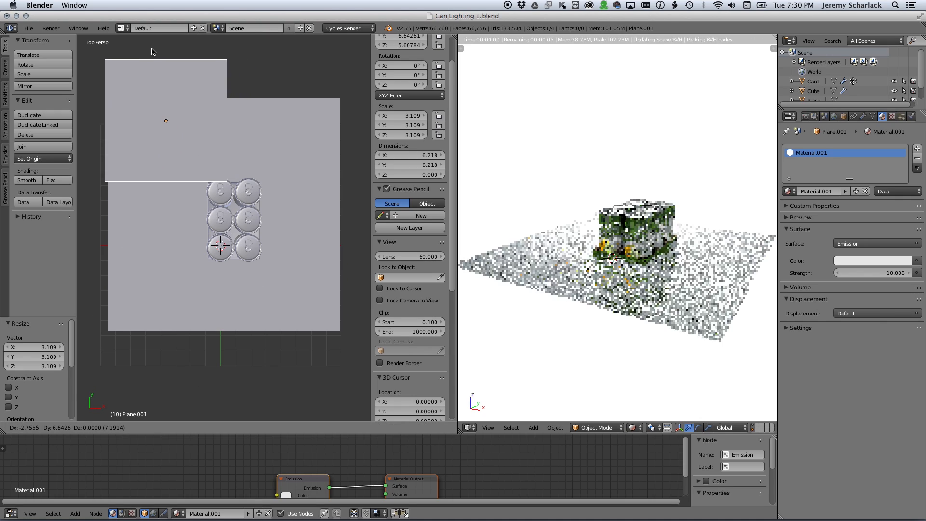
pyautogui.click(163, 47)
pyautogui.press('s')
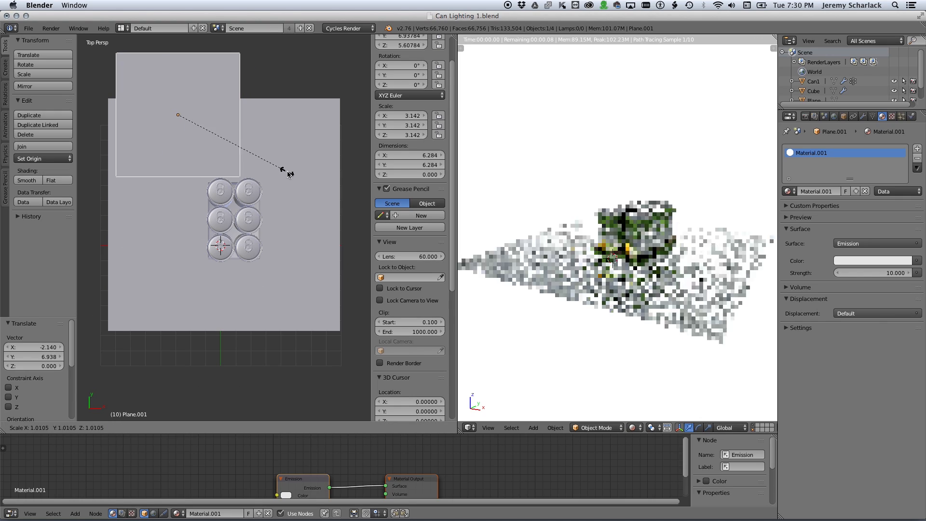
pyautogui.click(339, 191)
pyautogui.press('g')
pyautogui.click(337, 175)
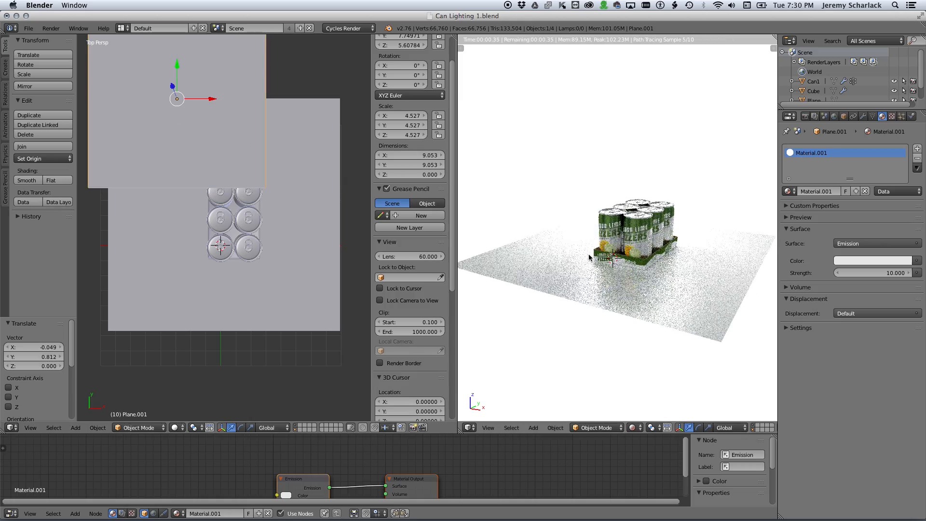
# Step: Widen the rendered view by narrowing the solid view beside it
pyautogui.scroll(4, 588, 257)
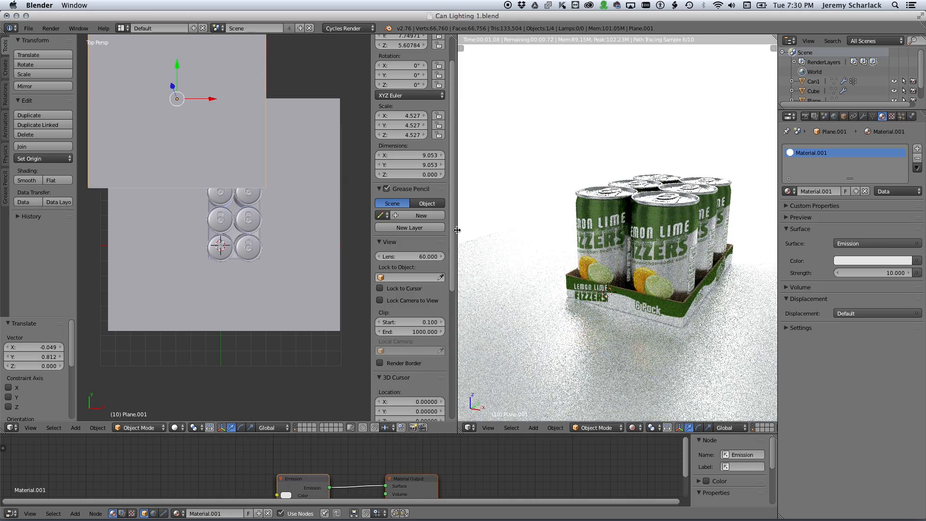
pyautogui.moveTo(456, 230); pyautogui.dragTo(347, 230)
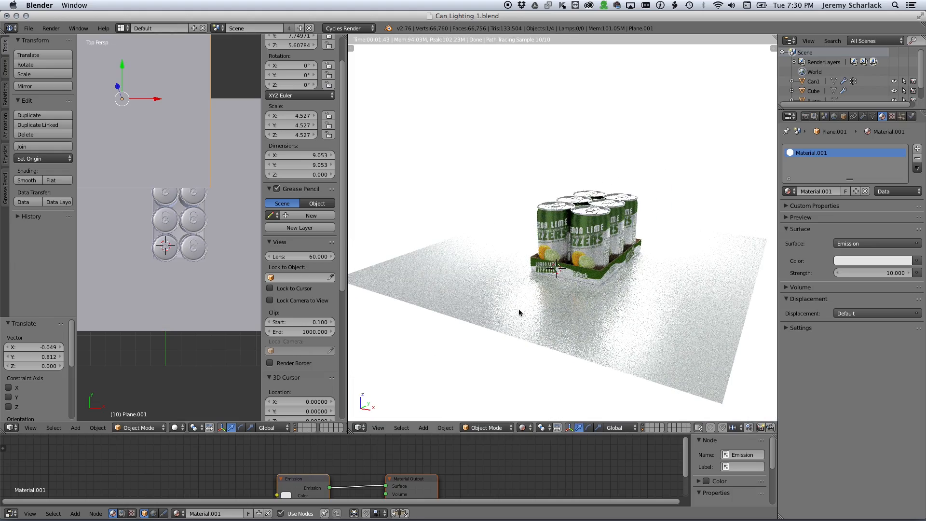
# Step: Enlarge the emission plane to about 12.88 units square and move it farther back to about Y 11.59
pyautogui.press('s')
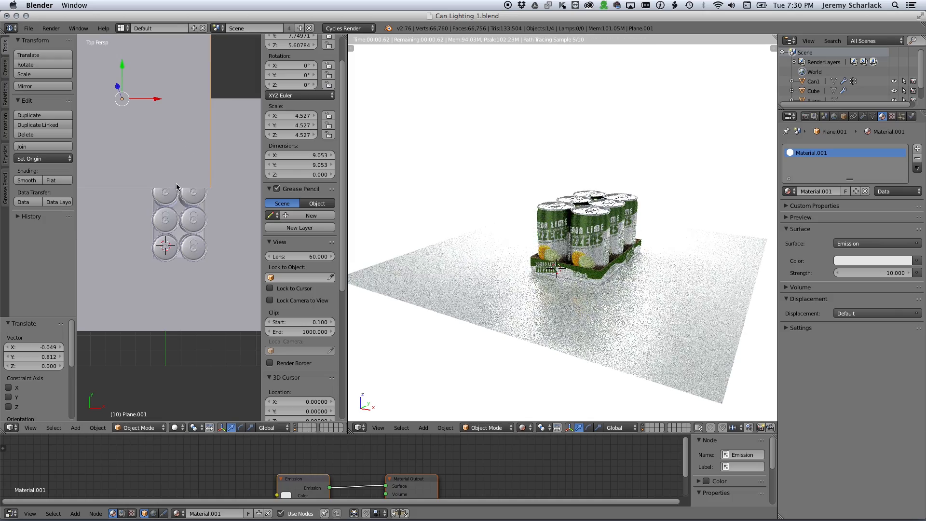
pyautogui.click(220, 207)
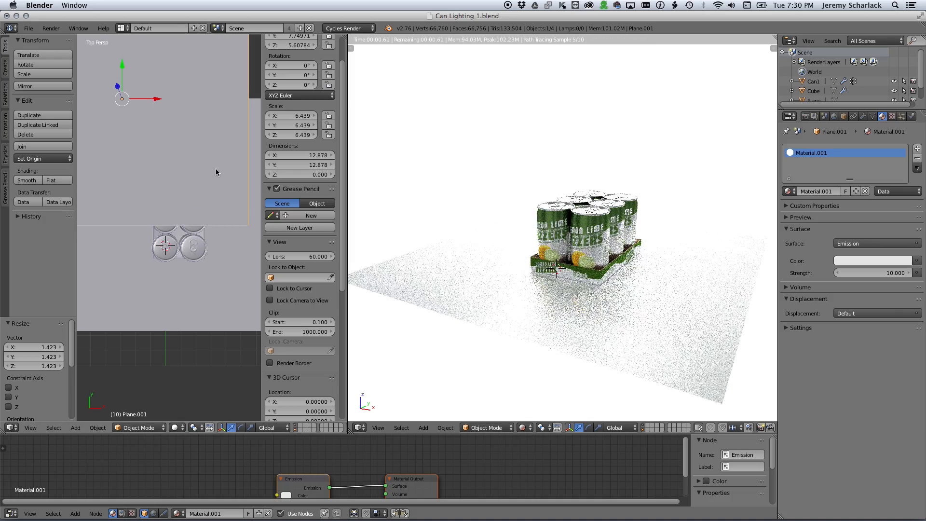
pyautogui.press('g')
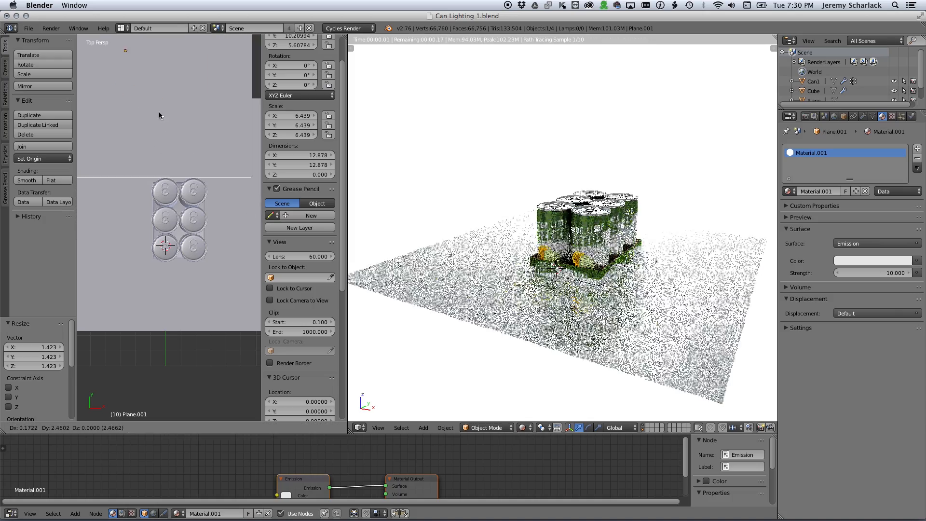
pyautogui.click(156, 86)
pyautogui.scroll(-3, 156, 85)
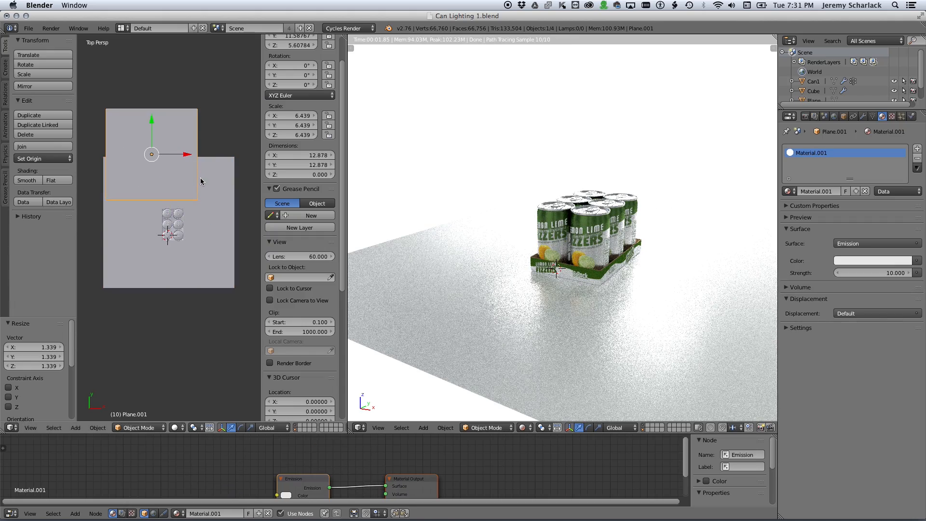
# Step: Shrink the emission plane along Y to about 7.84 units and move it back to about Y 12.14
pyautogui.press('s')
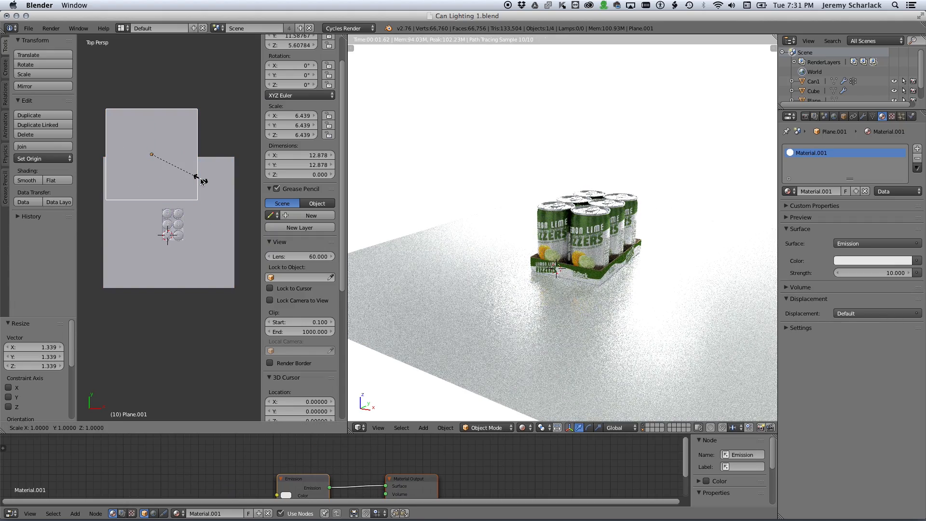
pyautogui.press('y')
pyautogui.click(186, 163)
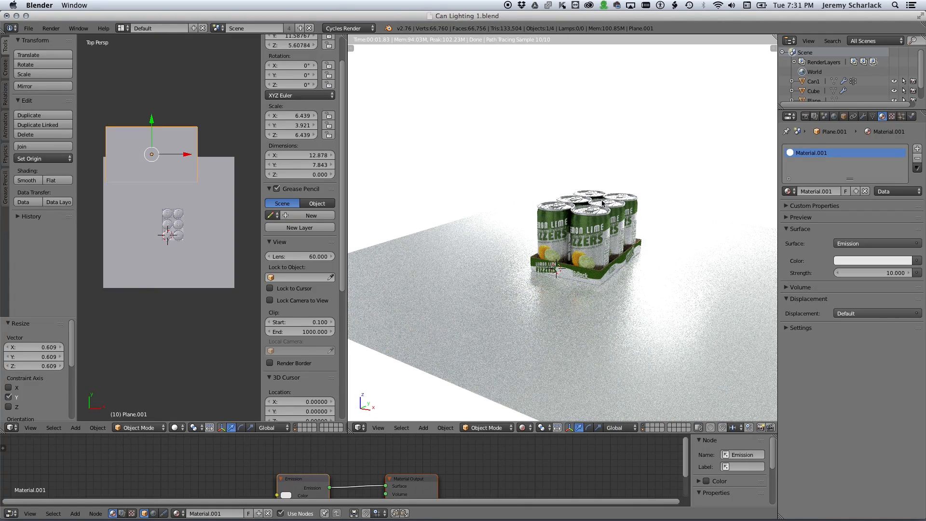
pyautogui.moveTo(153, 131); pyautogui.dragTo(153, 125)
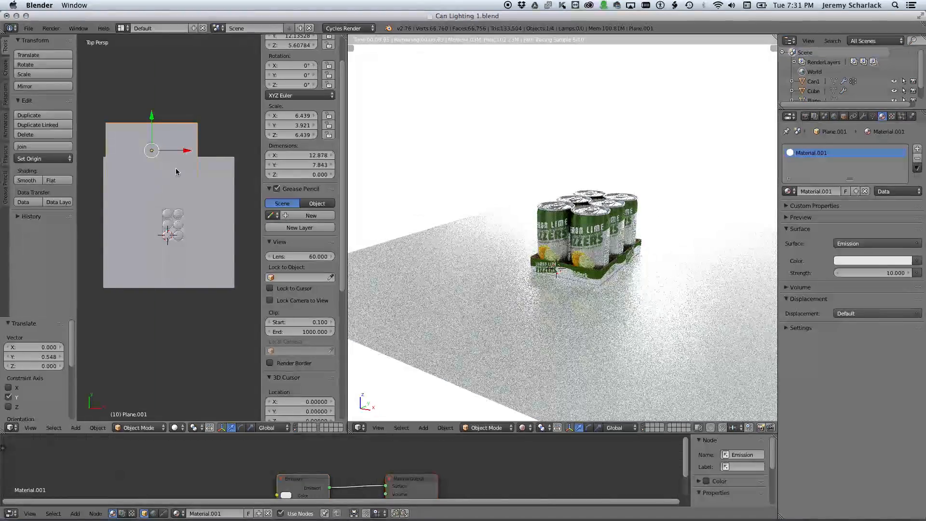
pyautogui.press('s')
pyautogui.press('y')
pyautogui.rightClick(187, 168)
# Step: Stretch the emission plane along X to about 20.85 units
pyautogui.press('s')
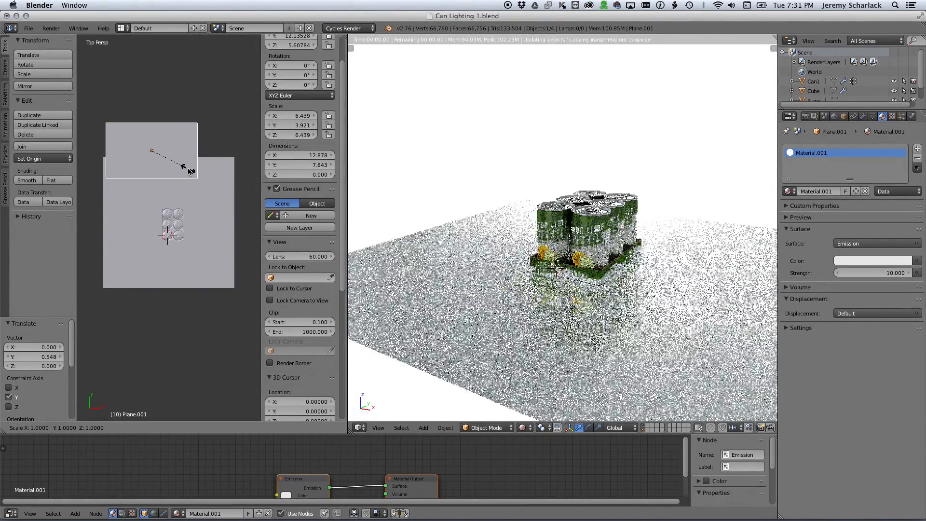
pyautogui.press('x')
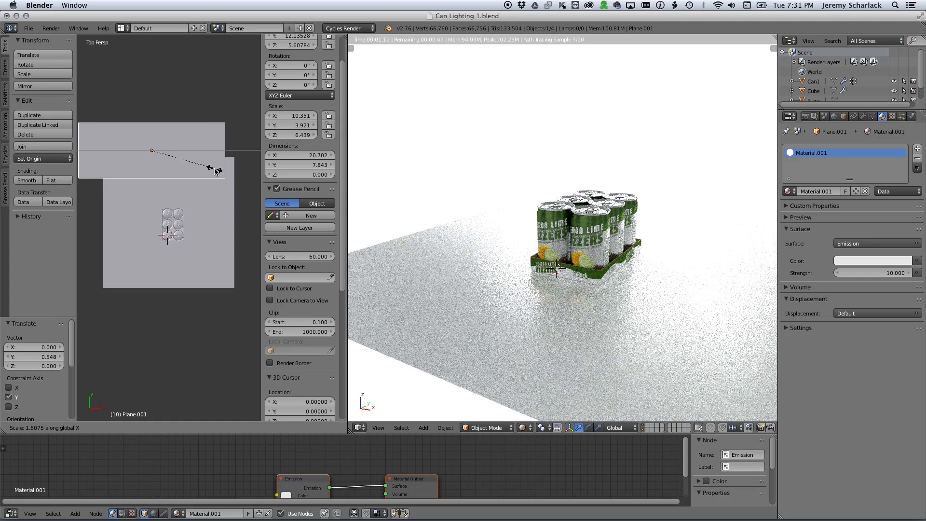
pyautogui.click(217, 171)
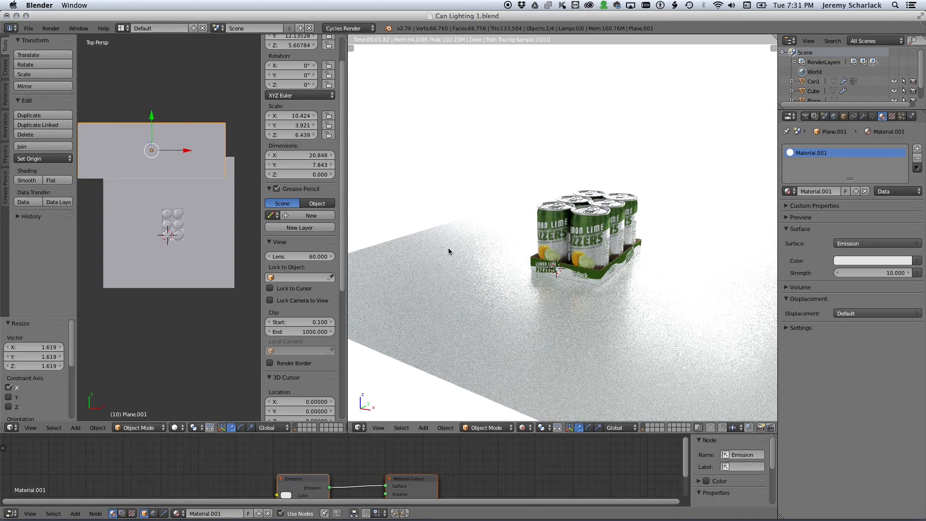
# Step: Add a camera and move it about 14.34 units along negative Y, in front of the cans
pyautogui.moveTo(196, 334); pyautogui.dragTo(156, 270, button='middle')
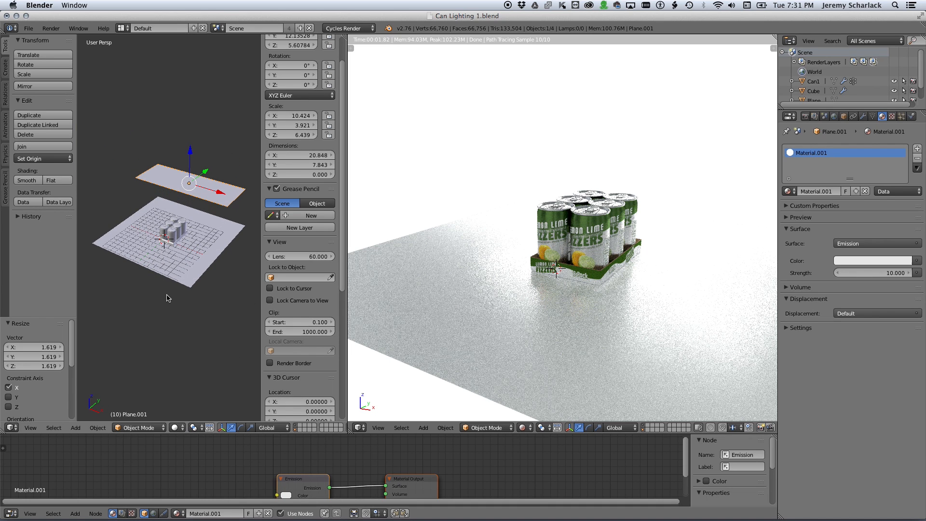
pyautogui.hotkey('shift', 'a')
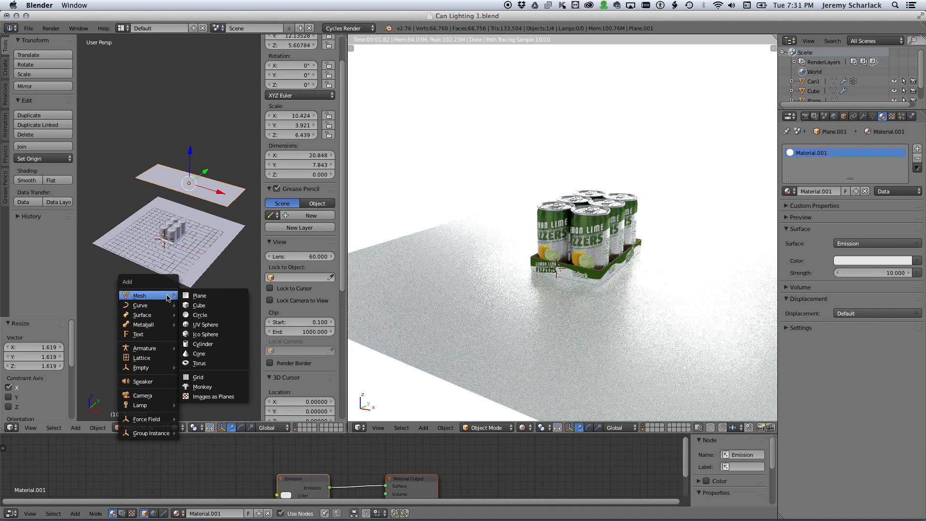
pyautogui.click(139, 396)
pyautogui.moveTo(178, 230); pyautogui.dragTo(130, 278)
pyautogui.moveTo(152, 314); pyautogui.dragTo(192, 356, button='middle')
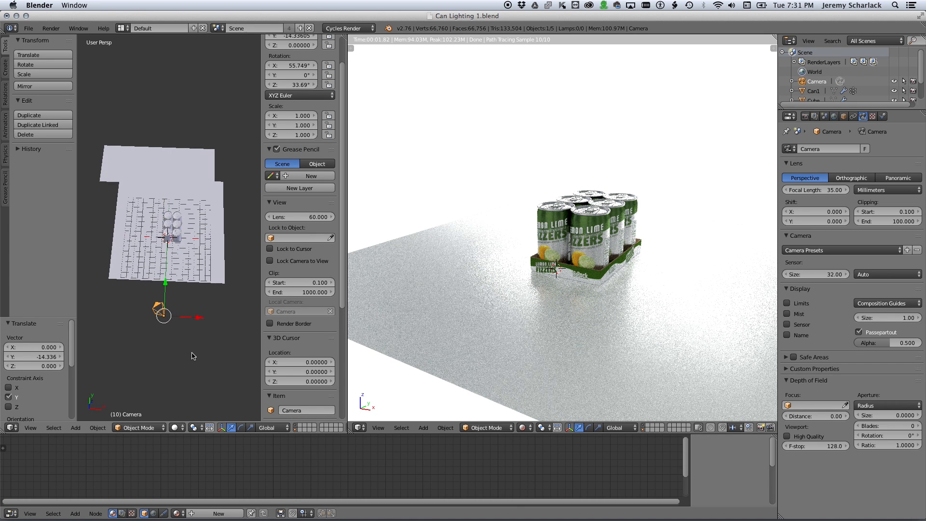
# Step: Align the camera to the current angle of the rendered view
pyautogui.press('space')
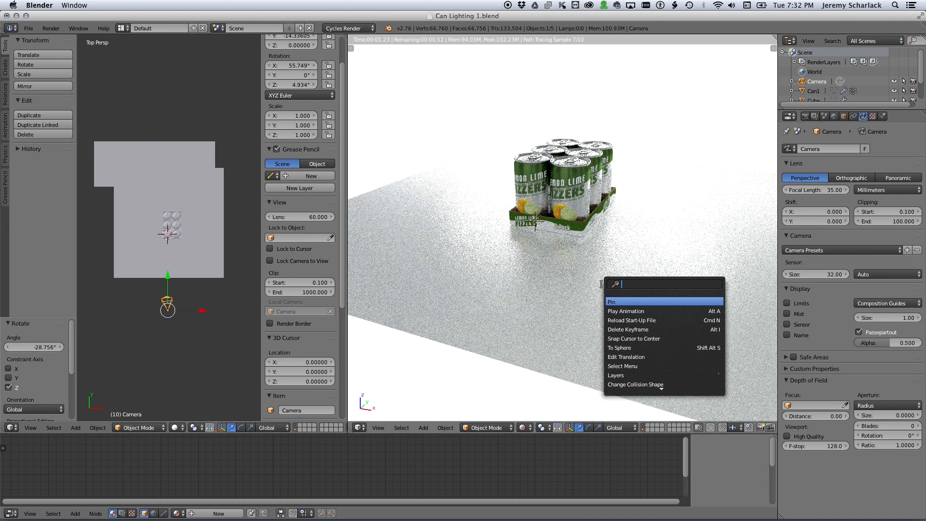
pyautogui.write('cam')
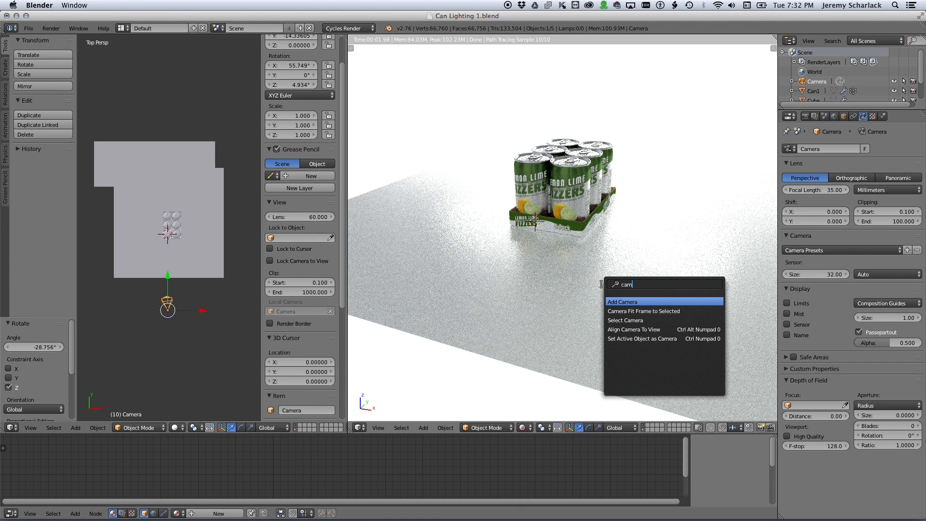
pyautogui.press('Down')
pyautogui.press('Down')
pyautogui.press('Down')
pyautogui.press('Return')
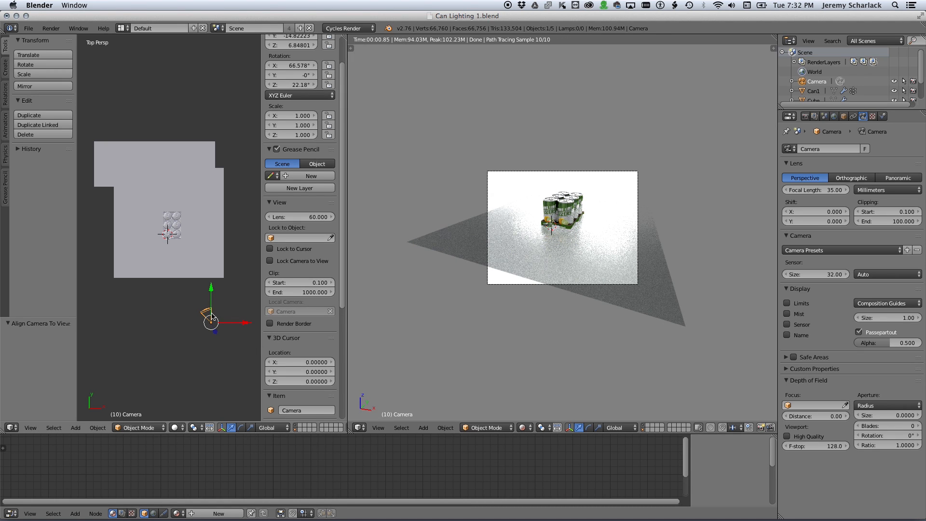
# Step: Move the camera closer to the cans along its local Z axis and shift it about 1.41 units toward negative X
pyautogui.press('g')
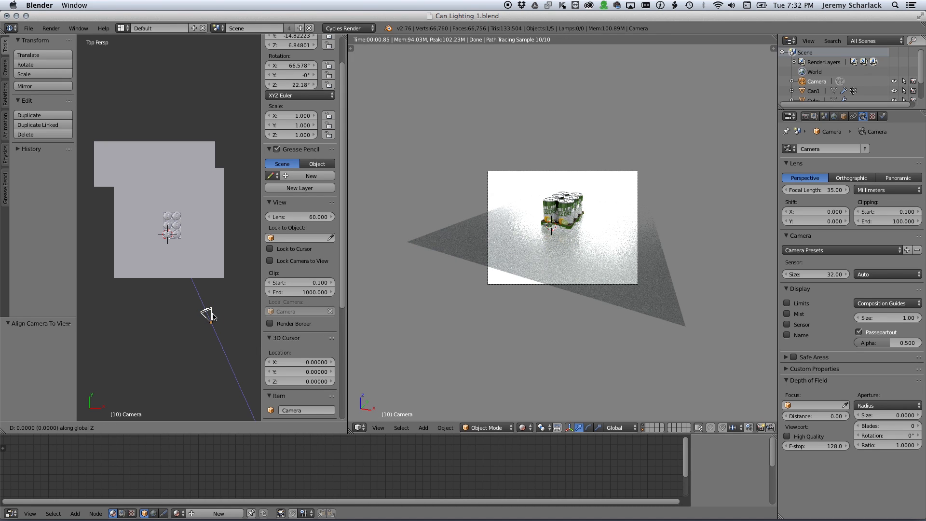
pyautogui.click(203, 289)
pyautogui.moveTo(202, 289)
pyautogui.mouseDown()
pyautogui.moveTo(202, 270)
pyautogui.moveTo(203, 283)
pyautogui.mouseUp()
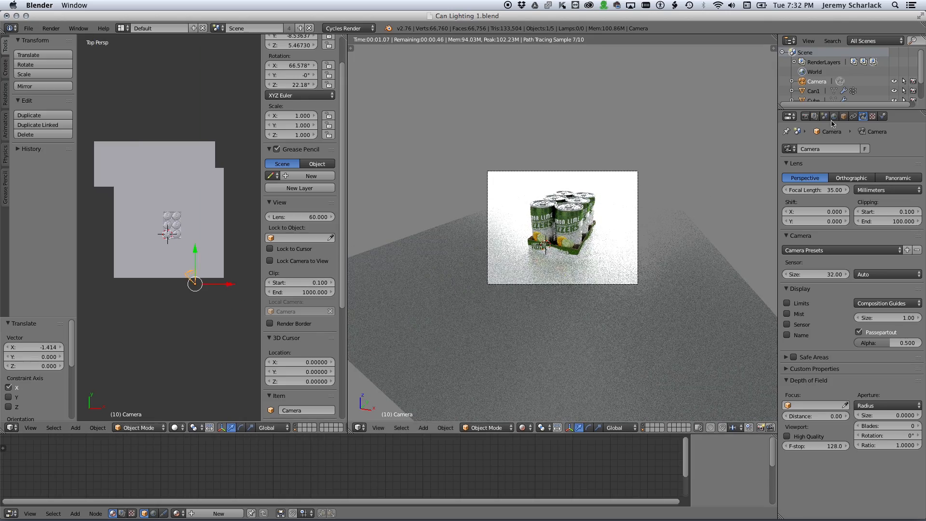
# Step: Set the camera's focal length to 60 mm and pull it back and up to about Y -12.26, Z 7.41 to frame the cans
pyautogui.write('60')
pyautogui.press('Return')
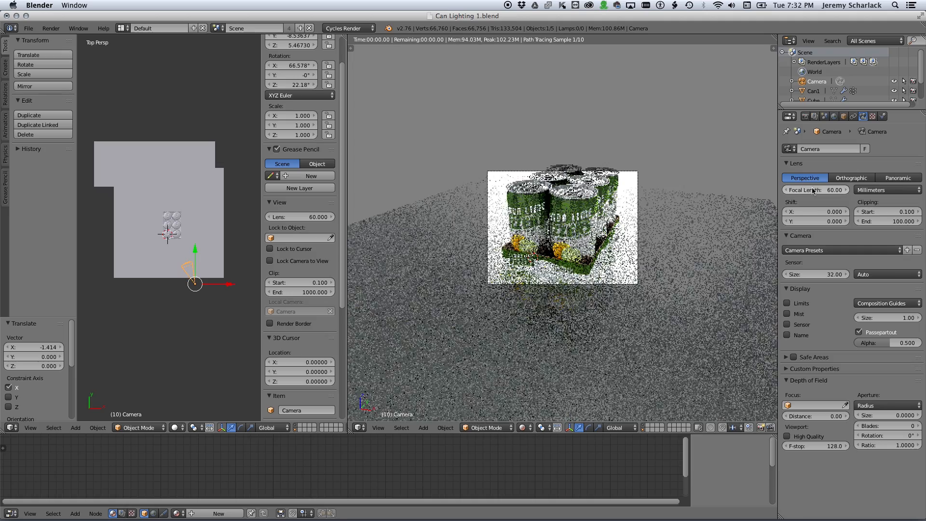
pyautogui.moveTo(200, 288); pyautogui.dragTo(218, 311)
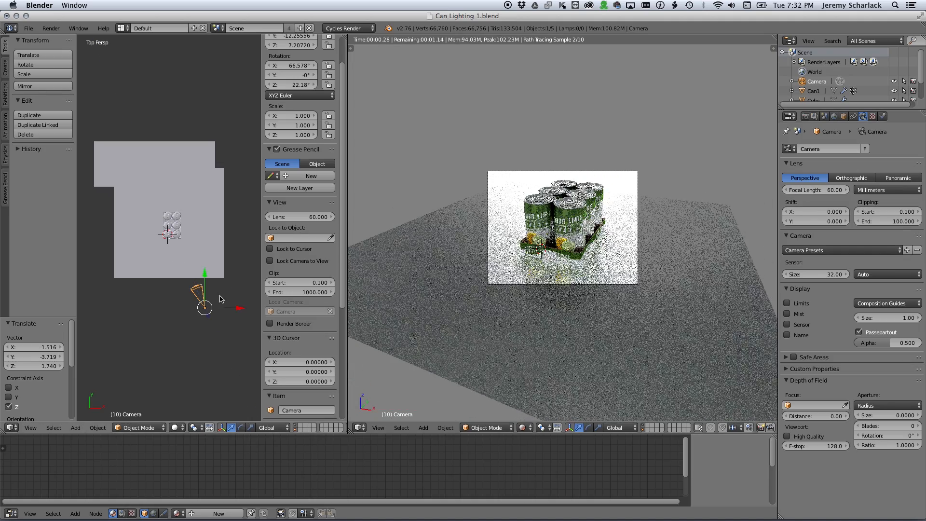
pyautogui.press('g')
pyautogui.press('z')
pyautogui.click(617, 227)
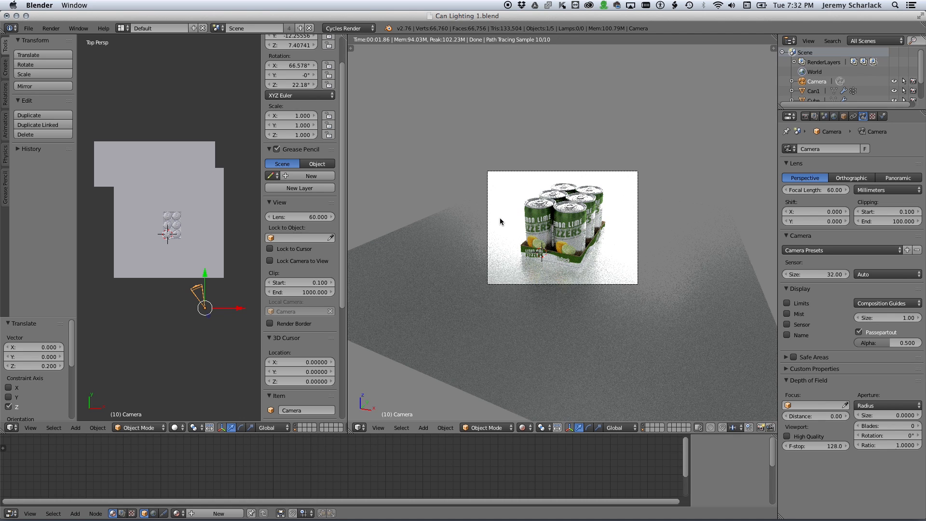
# Step: Lower the Mix Shader factor of the floor plane's material to about 0.264
pyautogui.scroll(3, 555, 222)
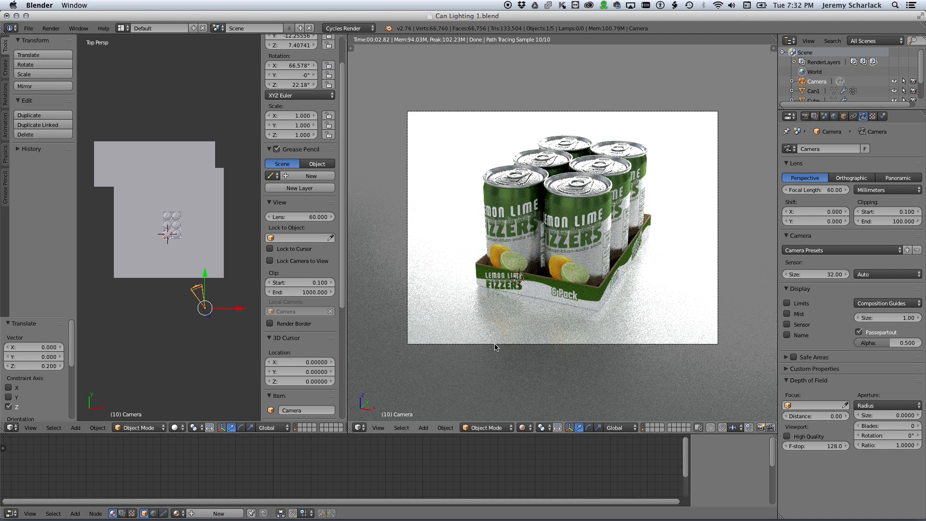
pyautogui.rightClick(494, 347)
pyautogui.keyDown('ctrl'); pyautogui.moveTo(264, 490); pyautogui.dragTo(253, 477, button='middle'); pyautogui.keyUp('ctrl')
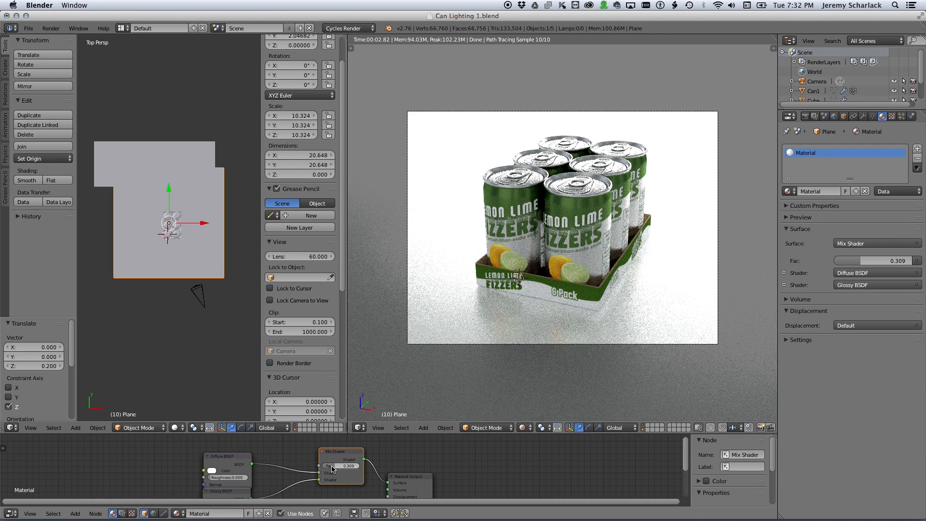
pyautogui.moveTo(331, 467); pyautogui.dragTo(318, 466)
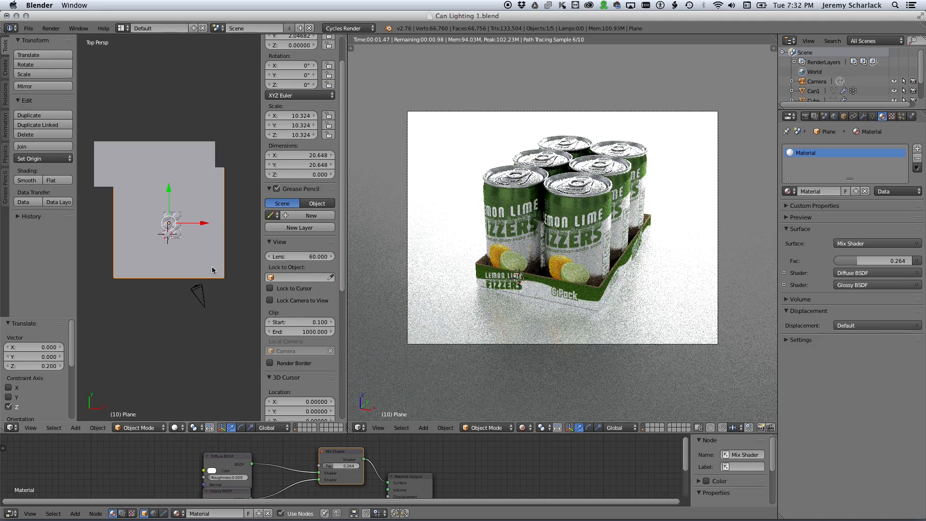
# Step: Add a third plane, raised along Z to about 6.67 units above the floor, and rotate it 90° about X
pyautogui.rightClick(166, 161)
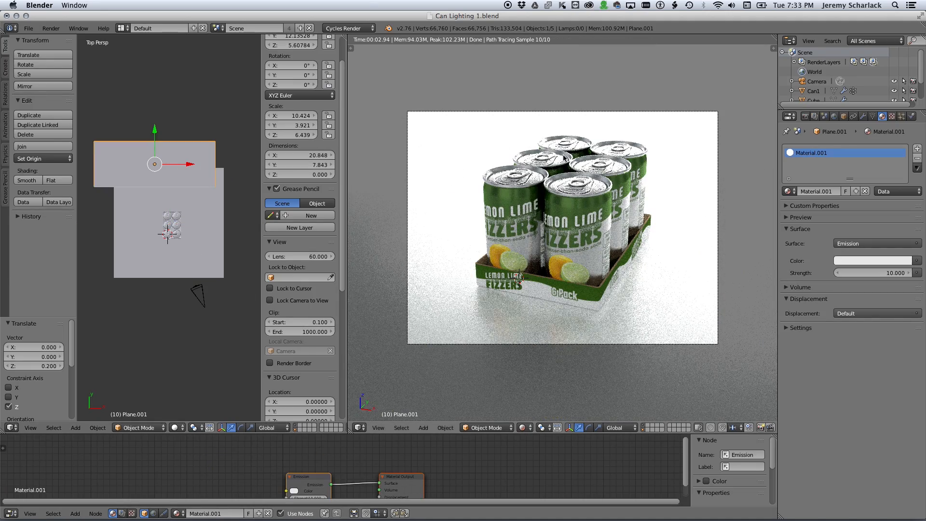
pyautogui.moveTo(228, 198); pyautogui.dragTo(255, 255, button='middle')
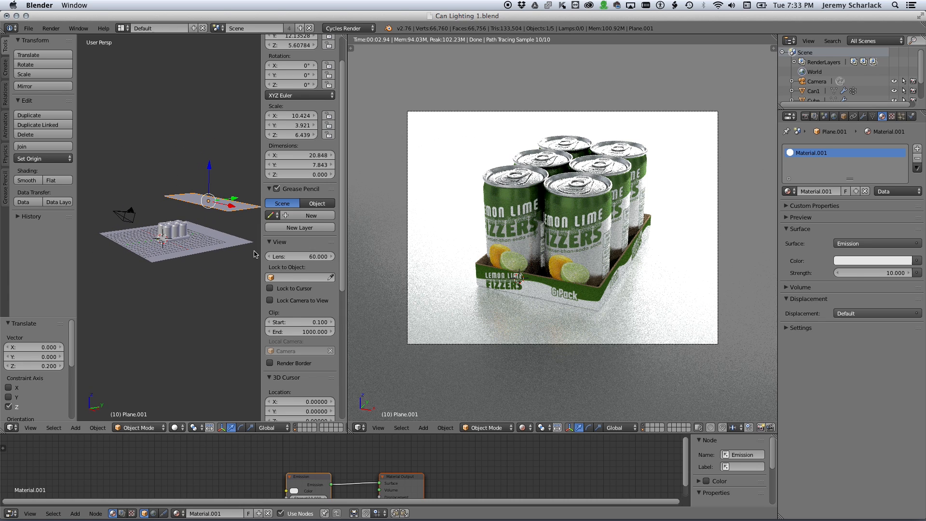
pyautogui.hotkey('shift', 'a')
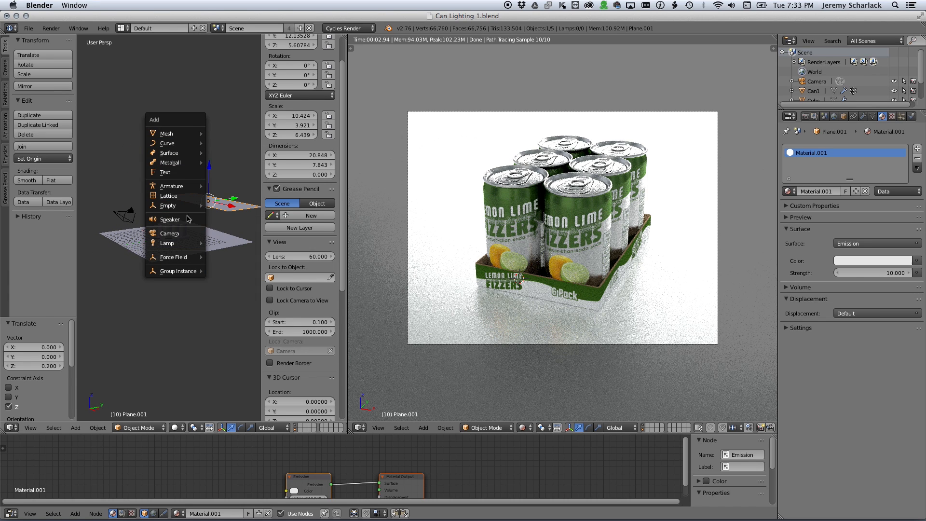
pyautogui.moveTo(169, 134)
pyautogui.click(223, 133)
pyautogui.press('g')
pyautogui.press('z')
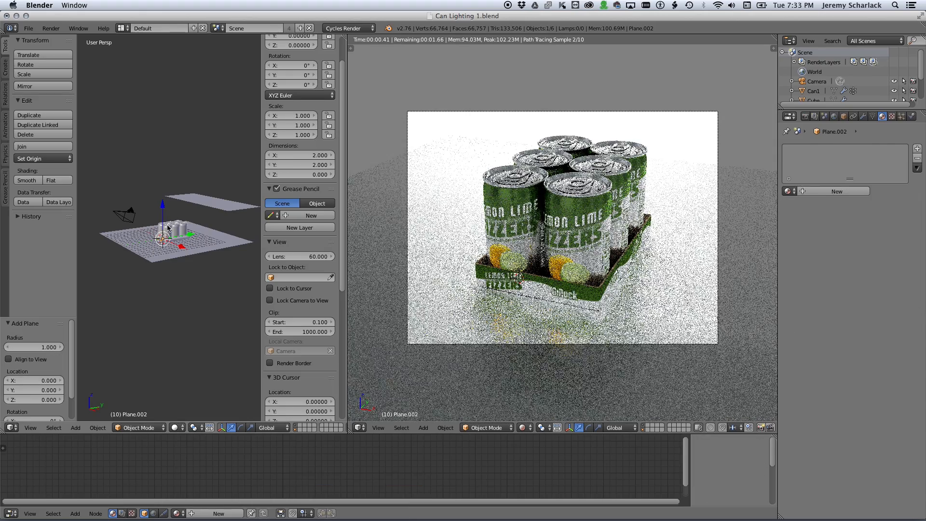
pyautogui.click(163, 190)
pyautogui.write('rx90')
pyautogui.press('Return')
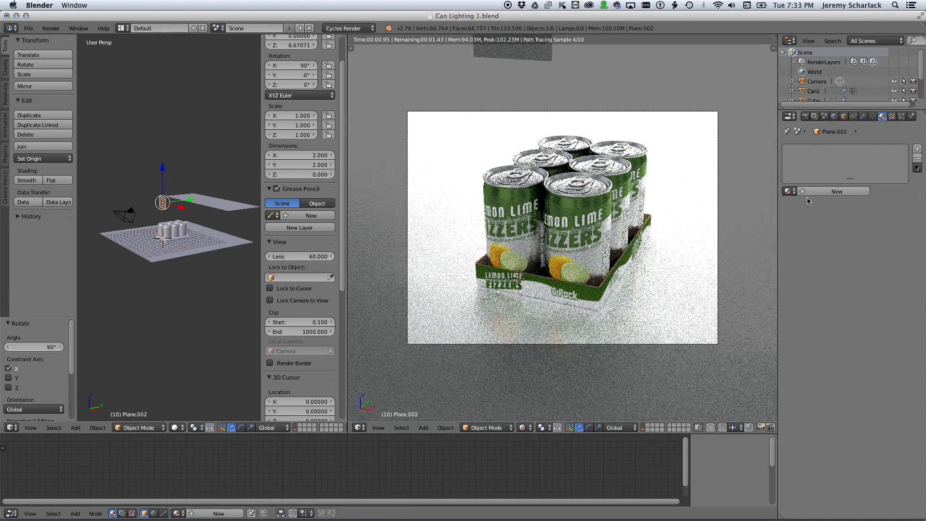
# Step: Give the upright third plane a new Diffuse BSDF material and set its color to black
pyautogui.click(836, 191)
pyautogui.click(842, 262)
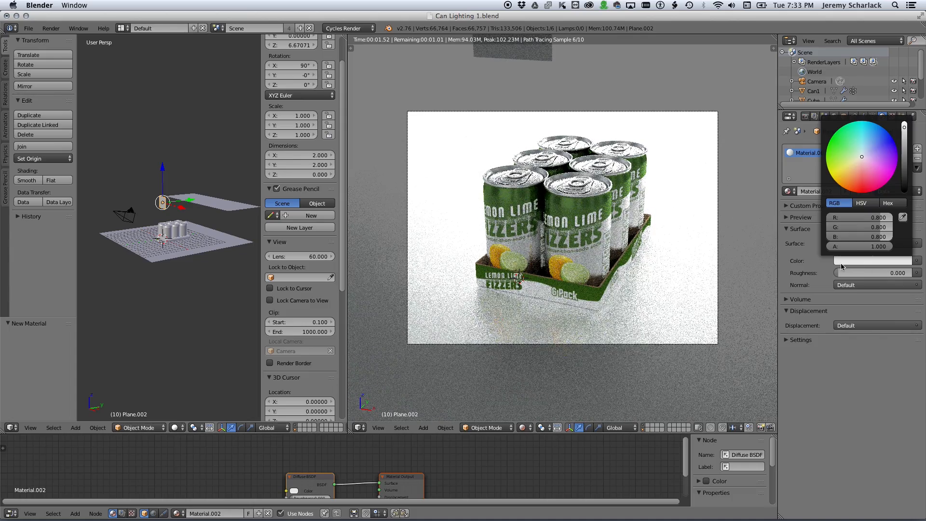
pyautogui.click(905, 192)
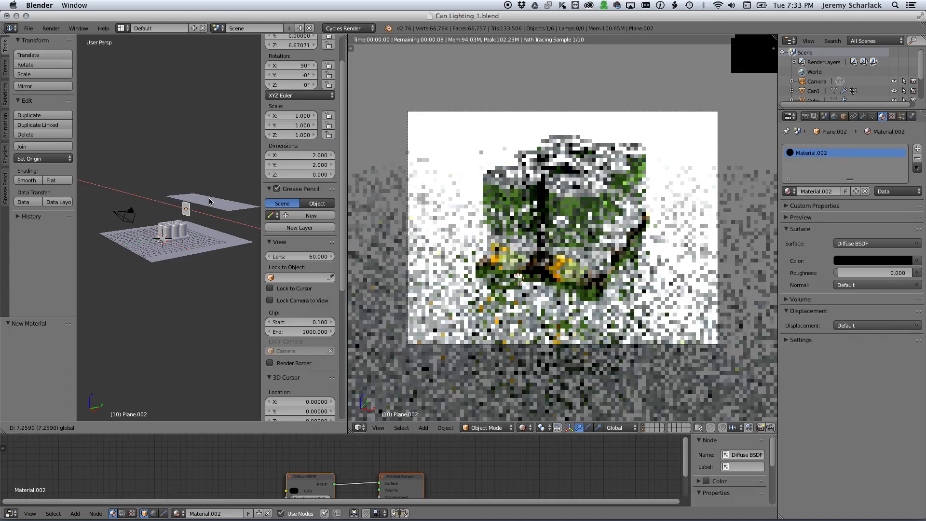
# Step: Move the black plane about 3.8 units along Y and scale it by about 13 along X and 1.6 along Z
pyautogui.moveTo(195, 205); pyautogui.dragTo(213, 199)
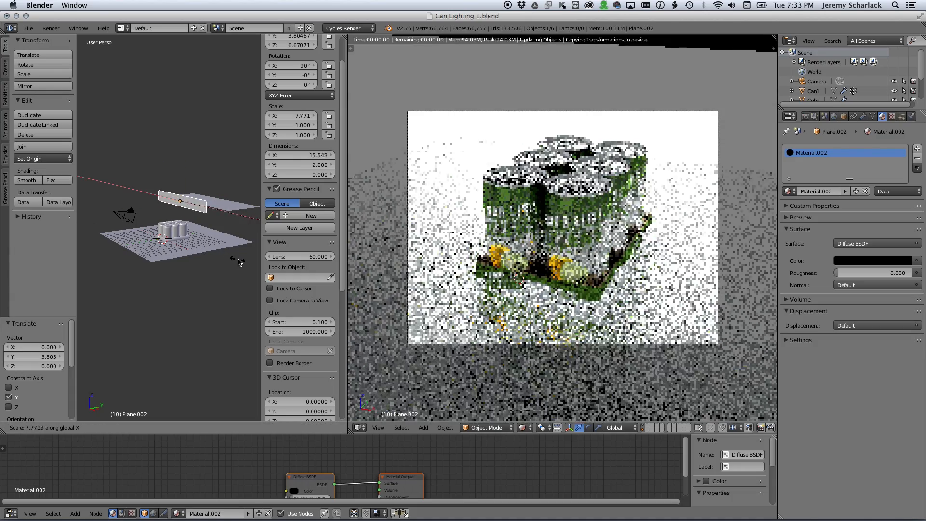
pyautogui.click(220, 283)
pyautogui.press('s')
pyautogui.press('z')
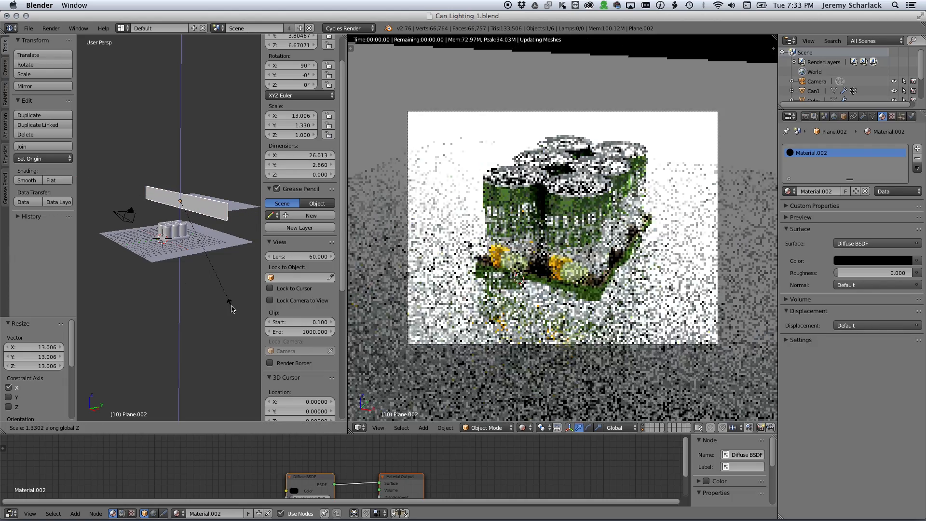
pyautogui.click(248, 327)
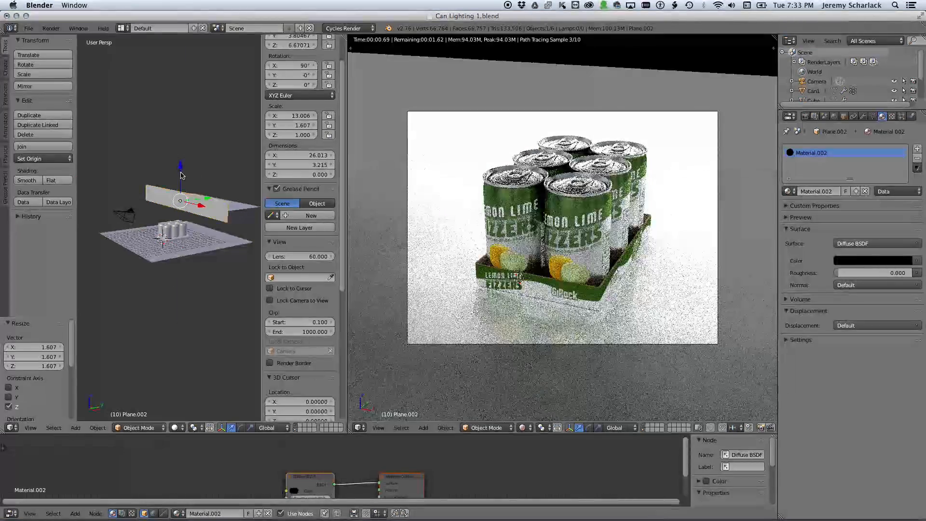
# Step: Lower the black plane by about 0.35 units along Z
pyautogui.press('g')
pyautogui.press('z')
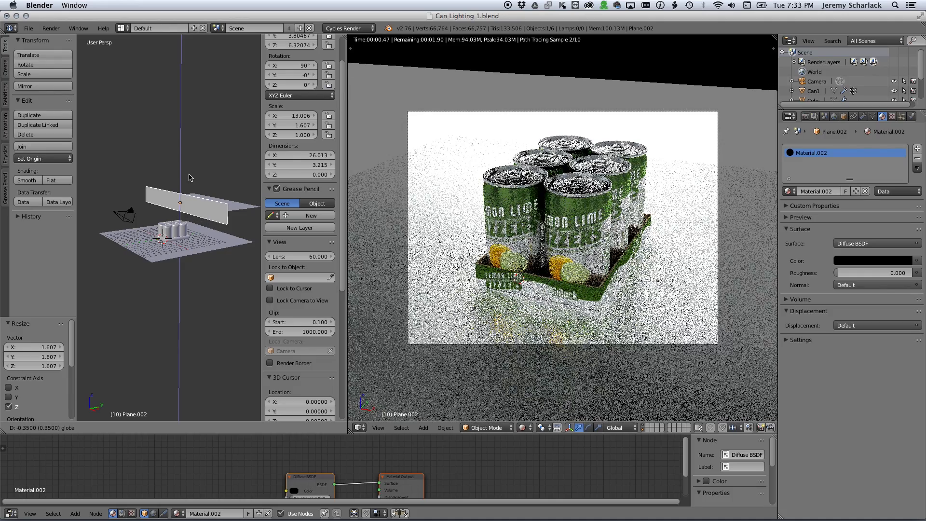
pyautogui.click(189, 180)
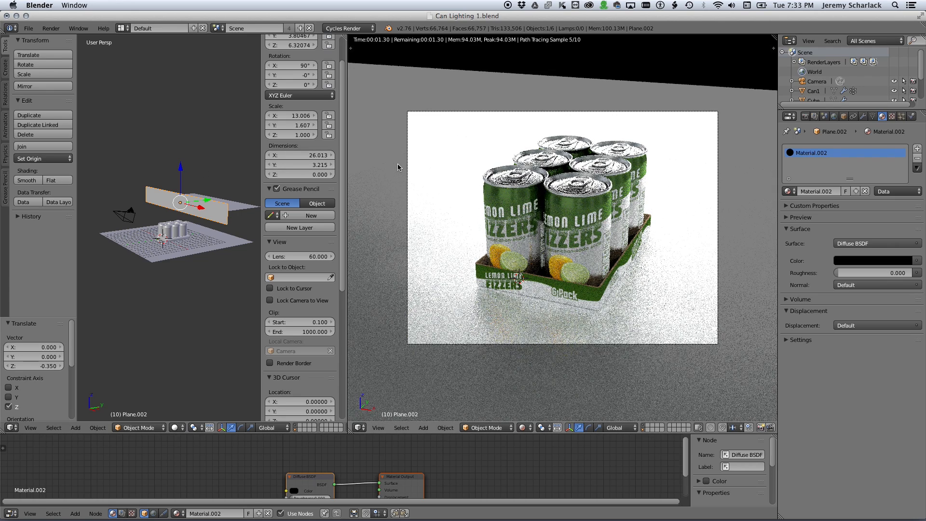